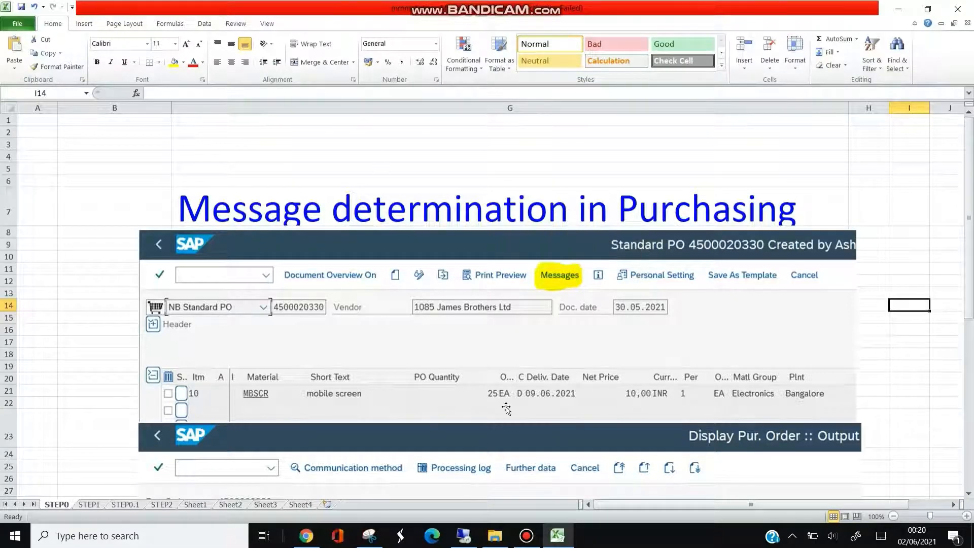
Step: Switch to SAP and view the purchase order message determination schemas, select schema ZSC00, and return to the activity selection
{"action": "left_click", "coordinate": [461, 531]}
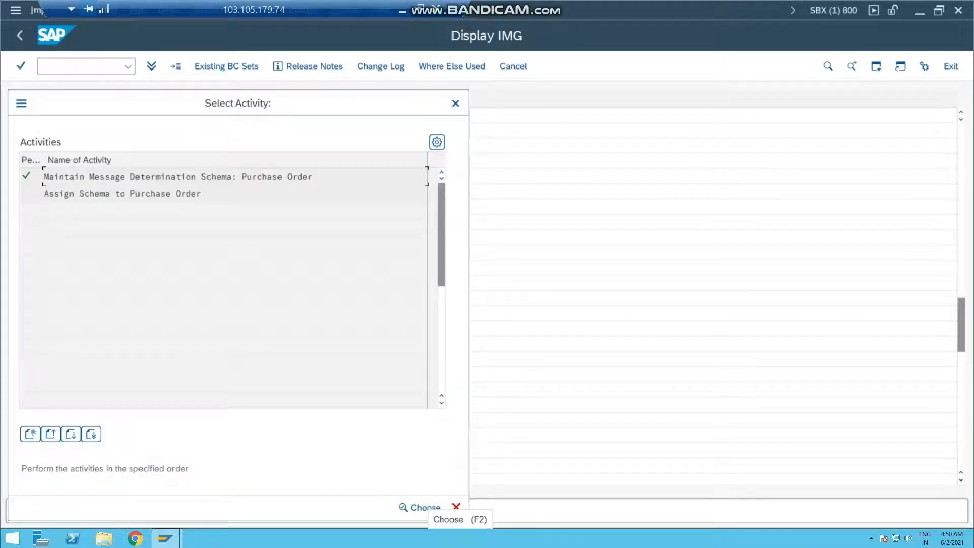
{"action": "double_click", "coordinate": [218, 176]}
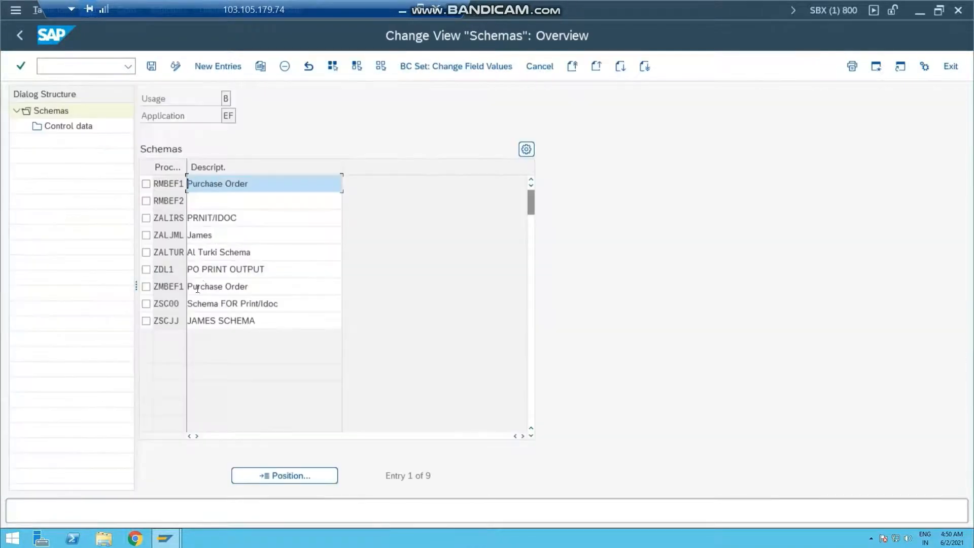
{"action": "left_click", "coordinate": [146, 303]}
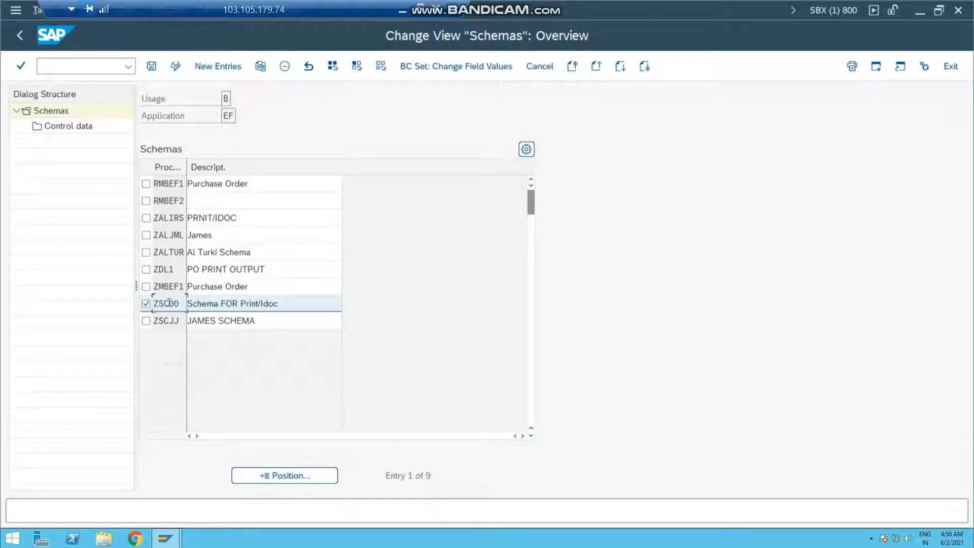
{"action": "left_click", "coordinate": [19, 35]}
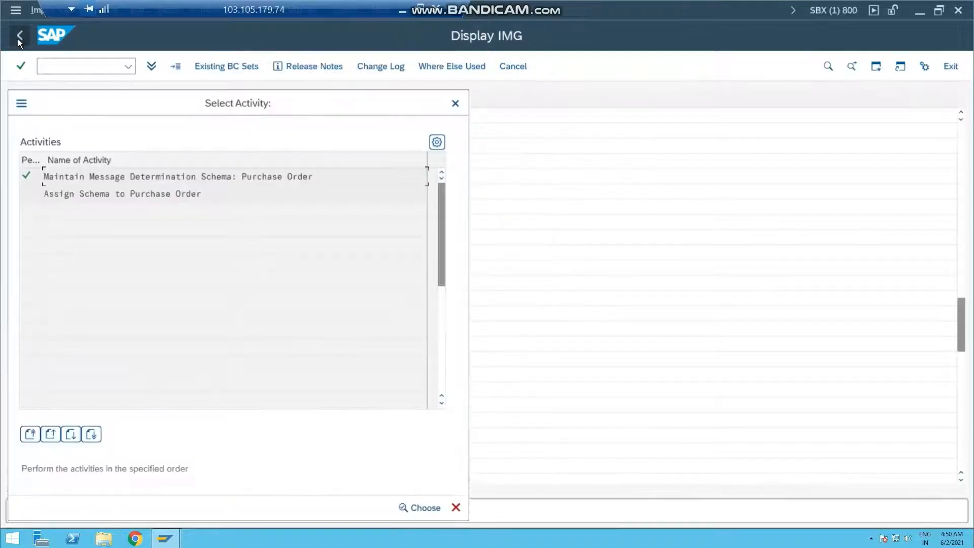
Step: Open the Assign Schema to Purchase Order activity and widen the usage and application columns
{"action": "double_click", "coordinate": [134, 192]}
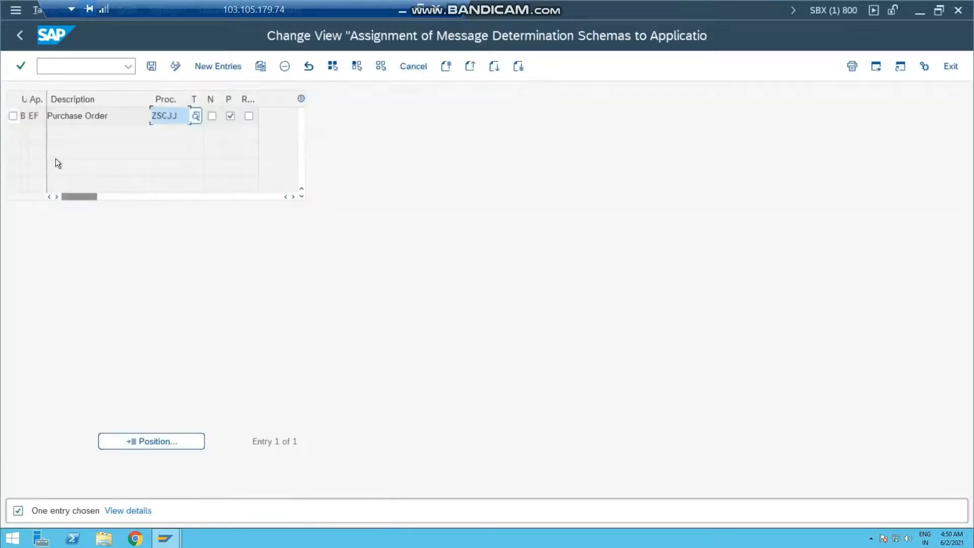
{"action": "left_click_drag", "start_coordinate": [29, 95], "coordinate": [62, 99]}
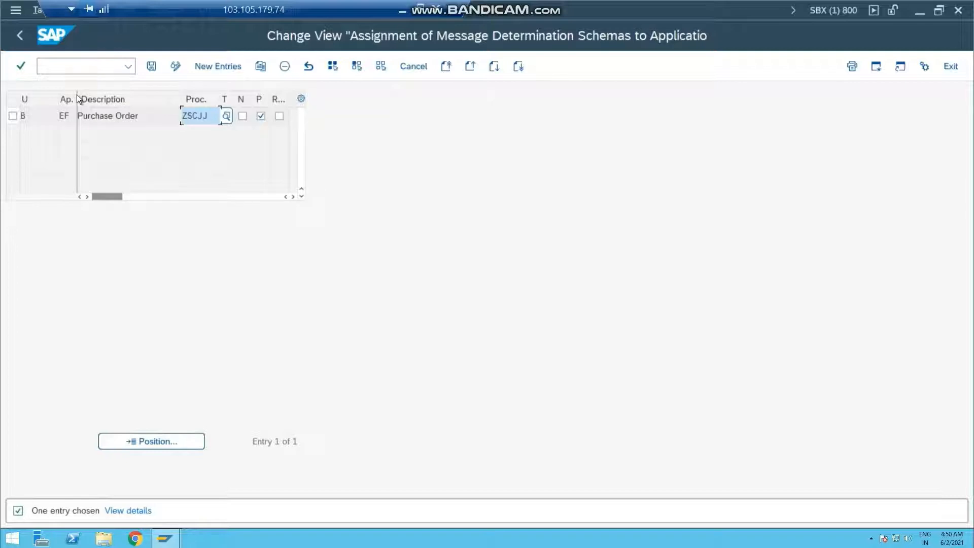
{"action": "left_click_drag", "start_coordinate": [77, 96], "coordinate": [113, 97]}
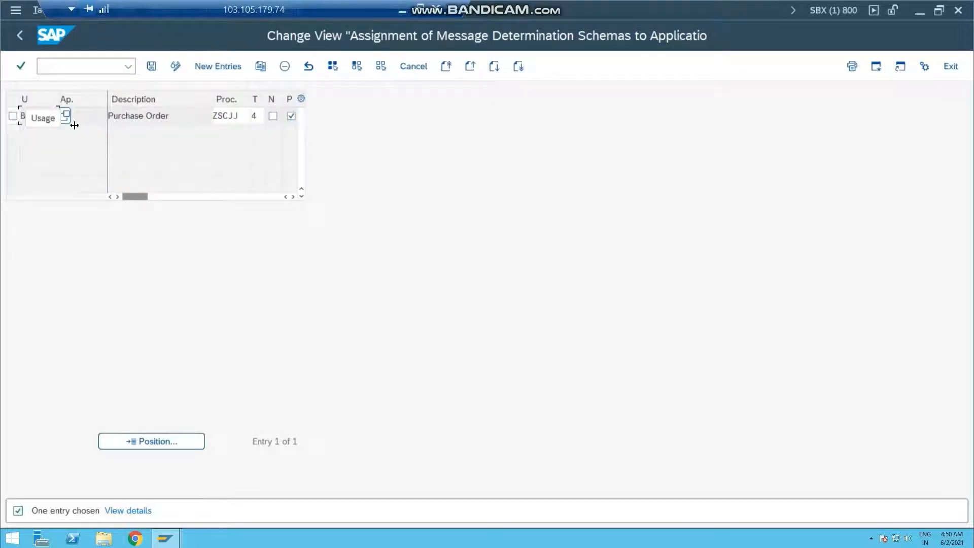
Step: Look up the possible entries for the purchase order assignment's usage (B, Output) and application (EF, Purchase Order)
{"action": "left_click", "coordinate": [64, 115]}
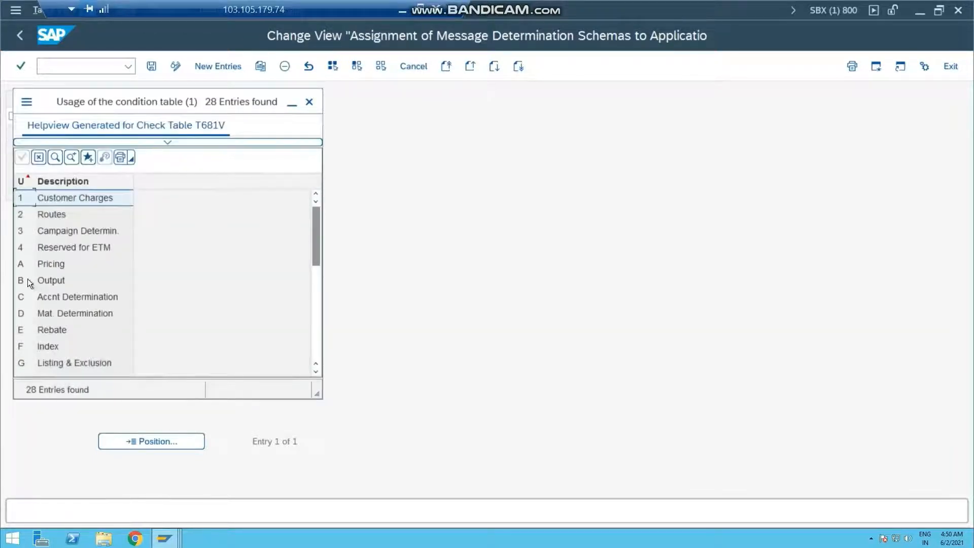
{"action": "left_click", "coordinate": [50, 281]}
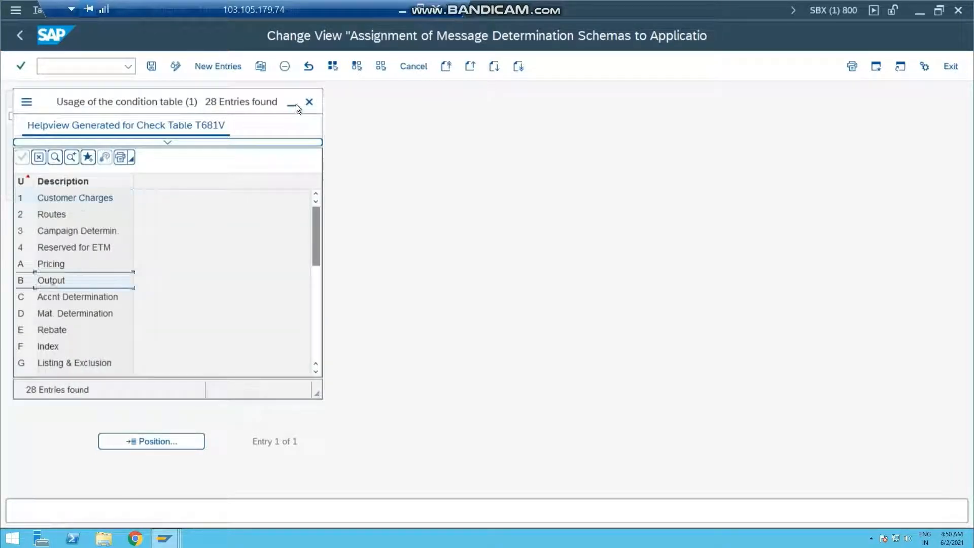
{"action": "left_click", "coordinate": [309, 102]}
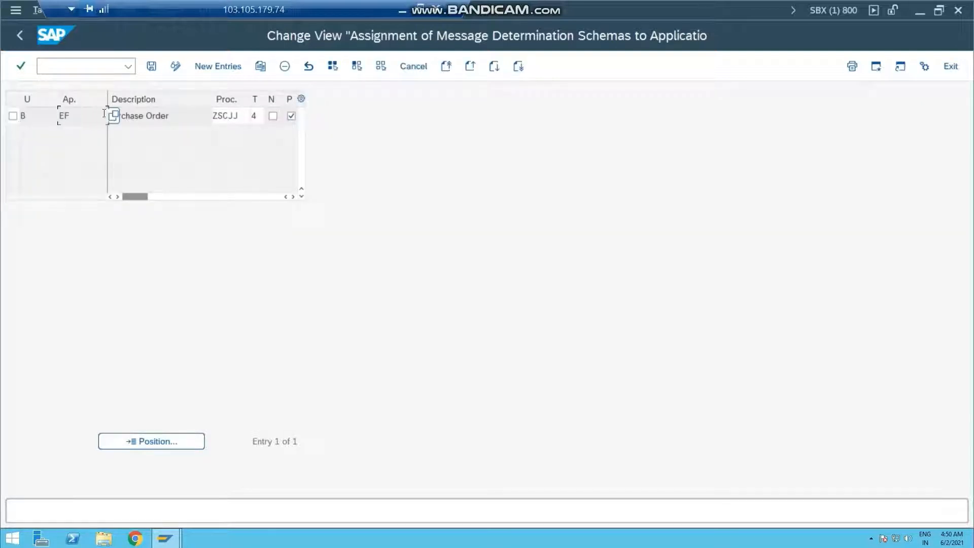
{"action": "key", "text": "F4"}
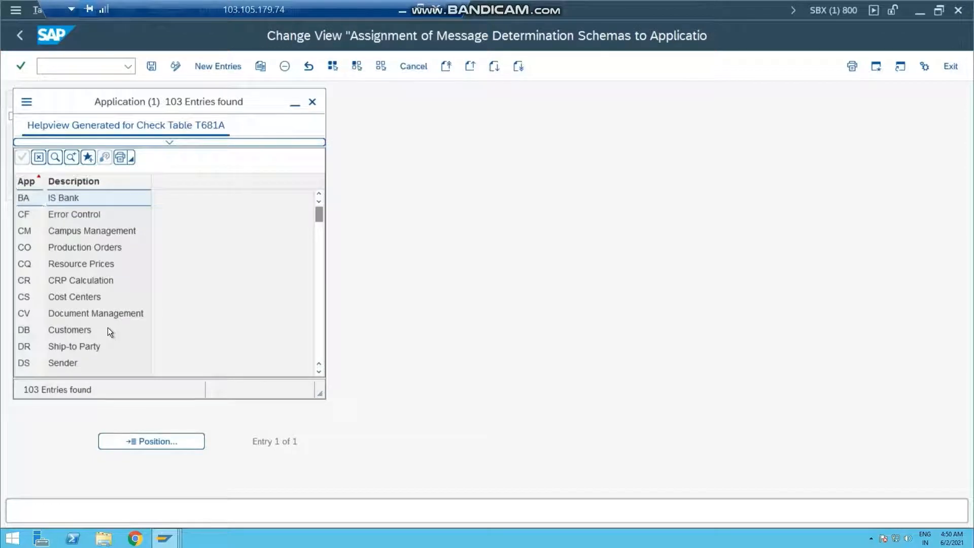
{"action": "scroll", "coordinate": [108, 331], "scroll_direction": "down", "scroll_amount": 2}
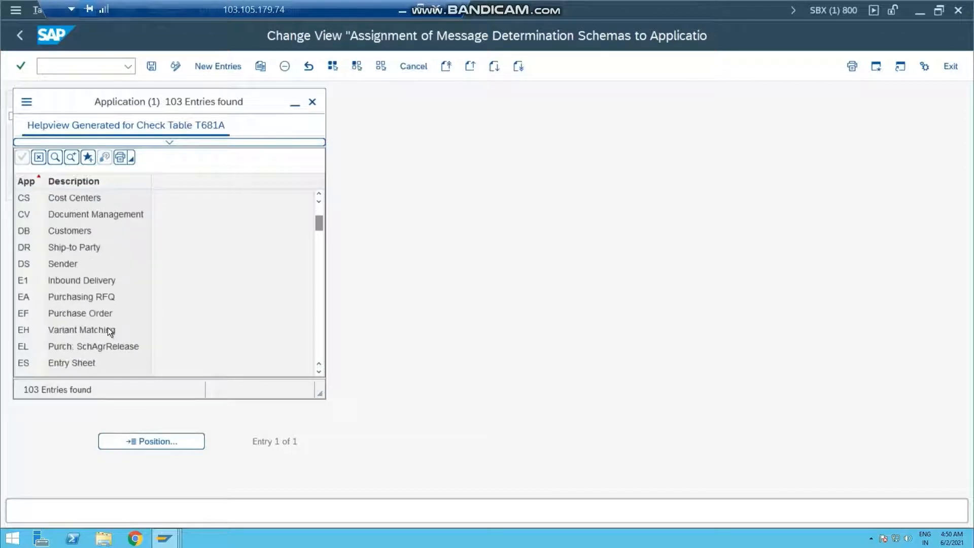
{"action": "double_click", "coordinate": [67, 313]}
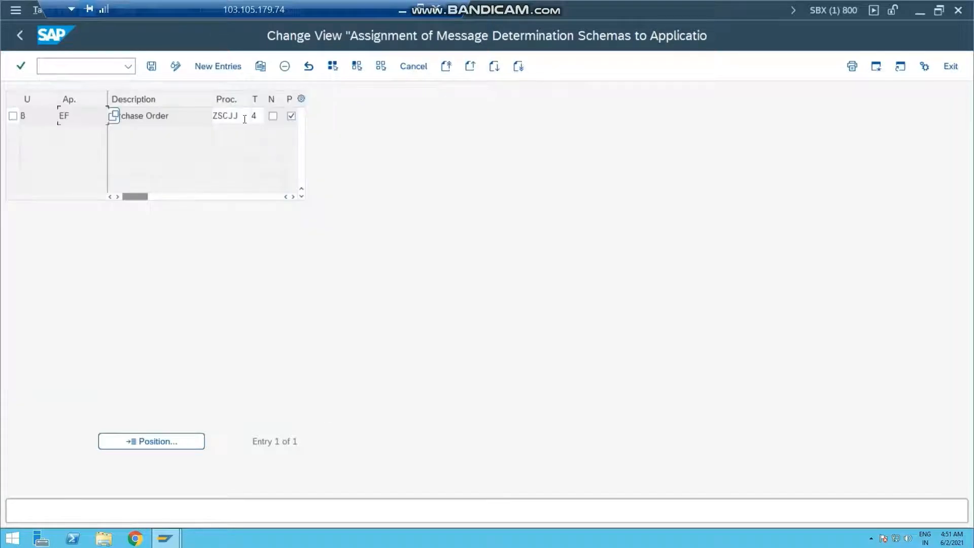
Step: Assign procedure ZSC00 (Schema FOR Print/Idoc) to the Purchase Order entry from the list of possible procedures
{"action": "left_click", "coordinate": [241, 114]}
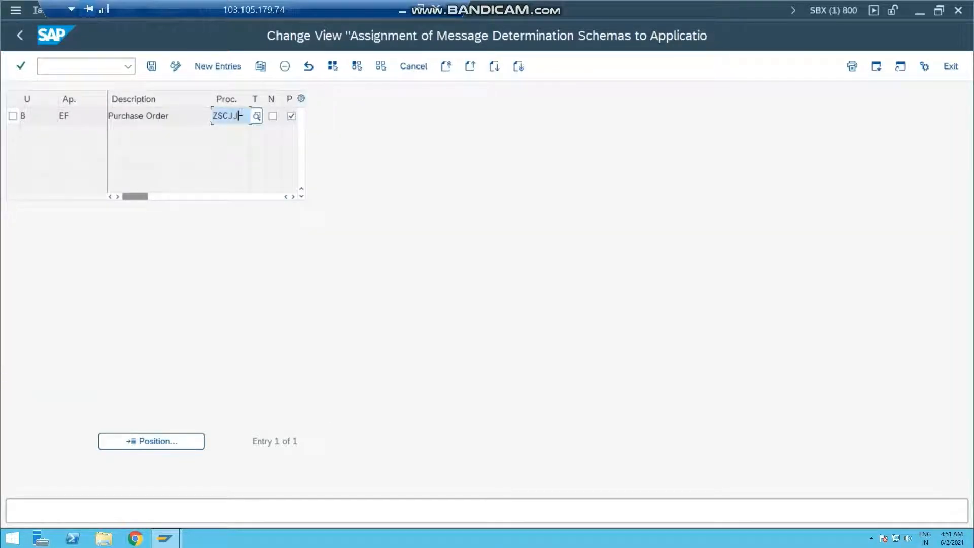
{"action": "key", "text": "BackSpace"}
{"action": "key", "text": "BackSpace"}
{"action": "key", "text": "BackSpace"}
{"action": "key", "text": "BackSpace"}
{"action": "key", "text": "BackSpace"}
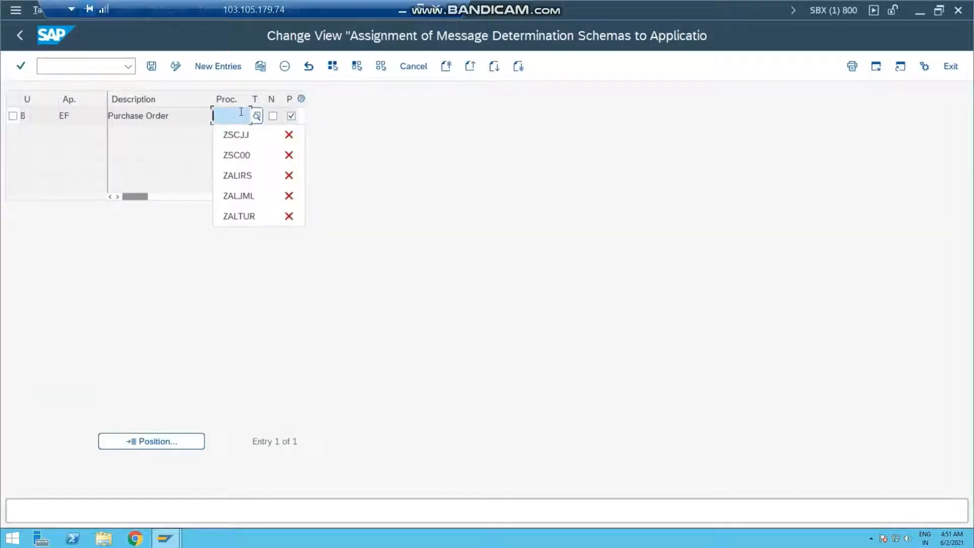
{"action": "left_click", "coordinate": [256, 116]}
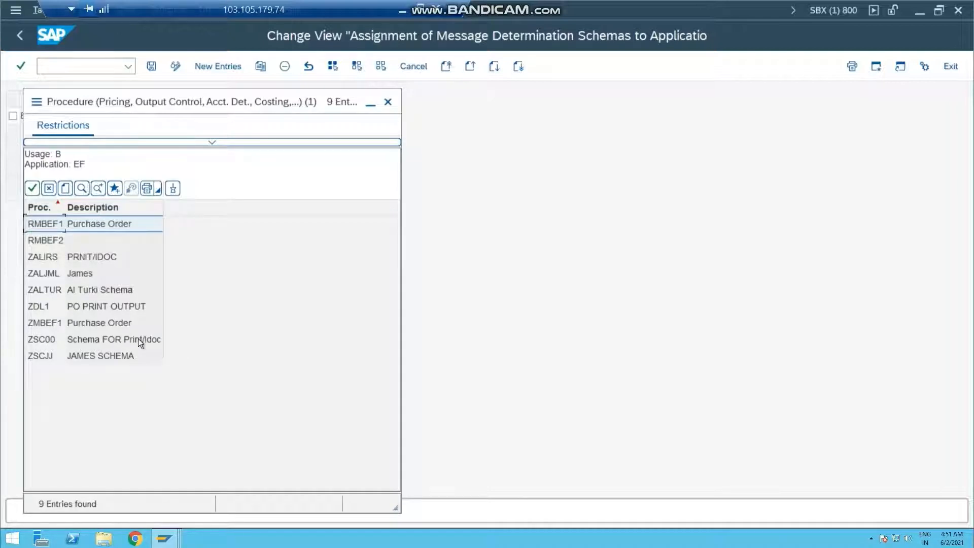
{"action": "double_click", "coordinate": [47, 340]}
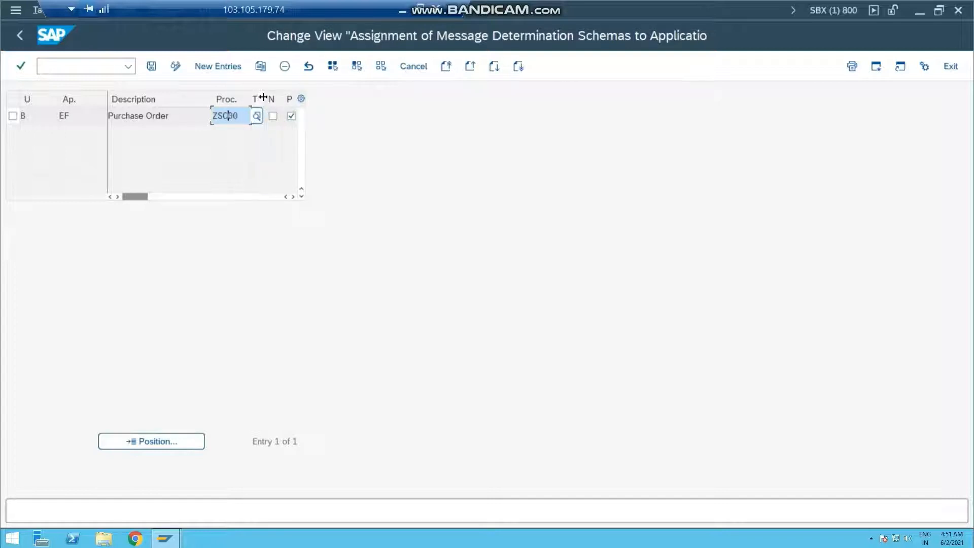
Step: Widen the transmission time-spot column and set the time-spot for change messages to 4, Send immediately
{"action": "left_click_drag", "start_coordinate": [276, 97], "coordinate": [303, 97]}
{"action": "left_click", "coordinate": [277, 115]}
{"action": "type", "text": "4"}
{"action": "left_click", "coordinate": [282, 116]}
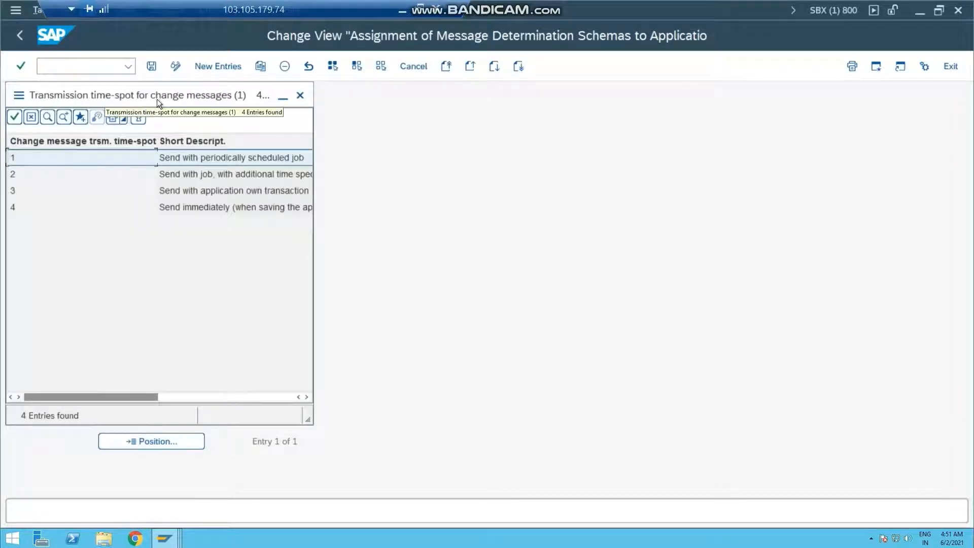
{"action": "double_click", "coordinate": [201, 207]}
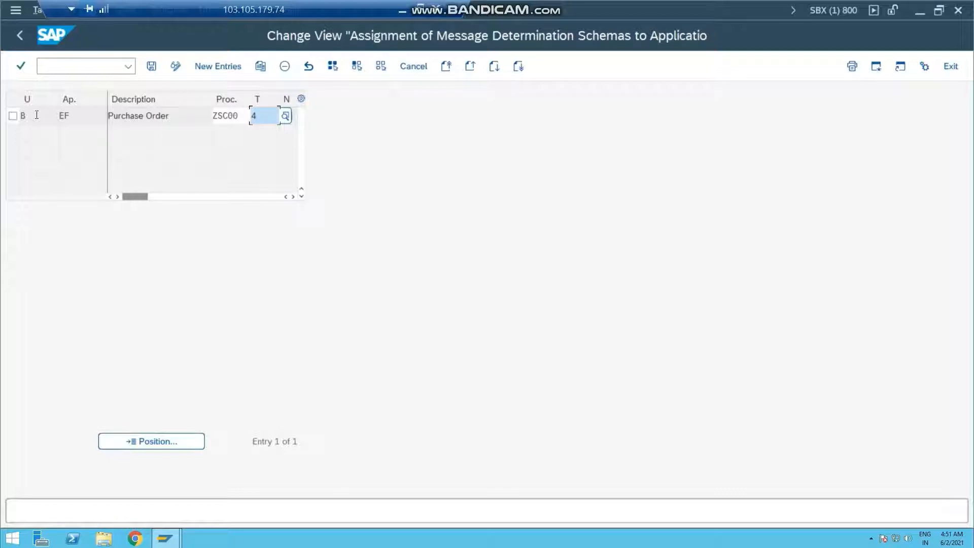
Step: Save the schema assignment for application EF under the proposed customizing request and return to the activity selection
{"action": "left_click", "coordinate": [77, 122]}
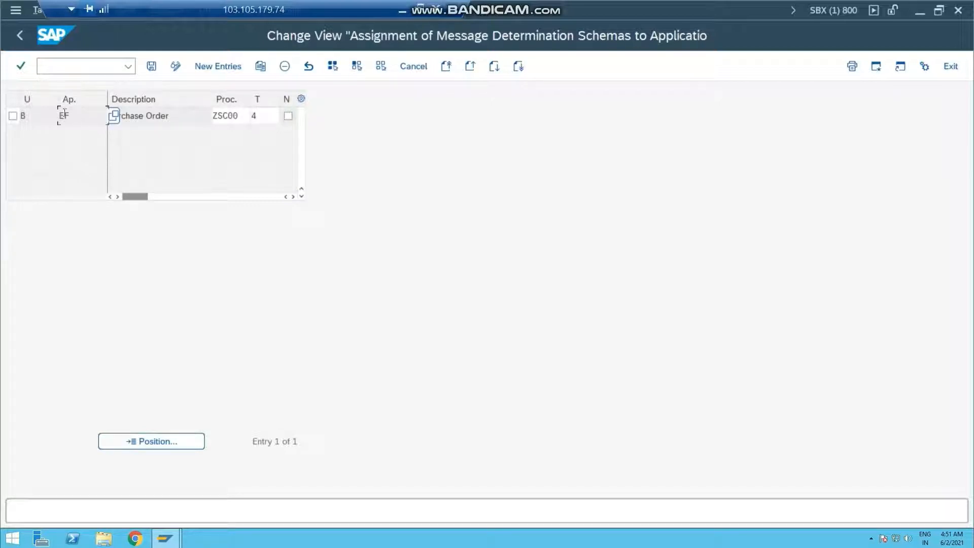
{"action": "double_click", "coordinate": [65, 114]}
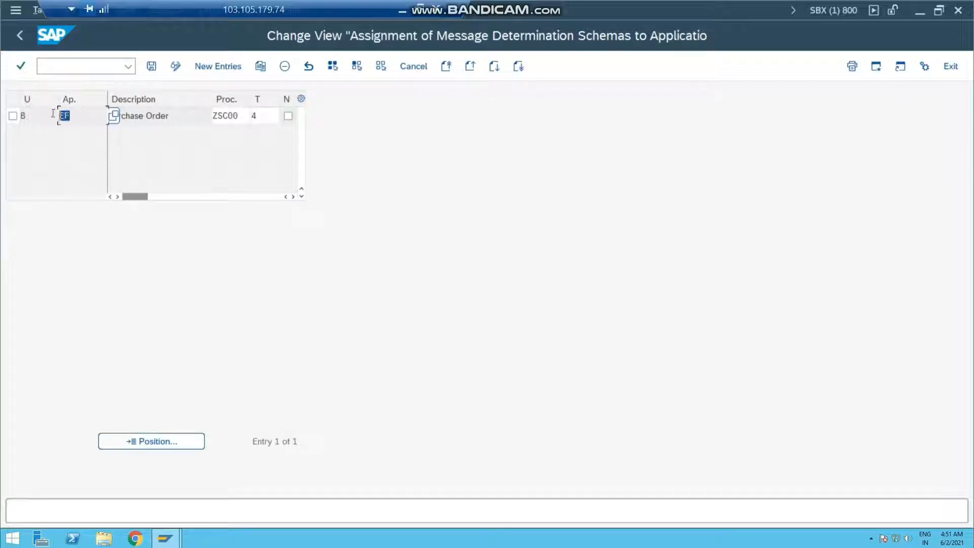
{"action": "left_click", "coordinate": [243, 112]}
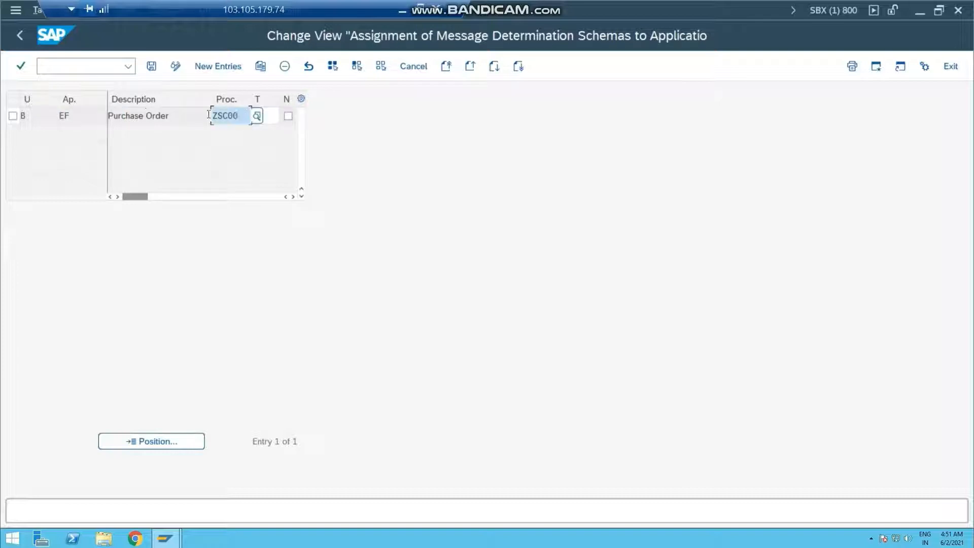
{"action": "left_click_drag", "start_coordinate": [245, 113], "coordinate": [202, 115]}
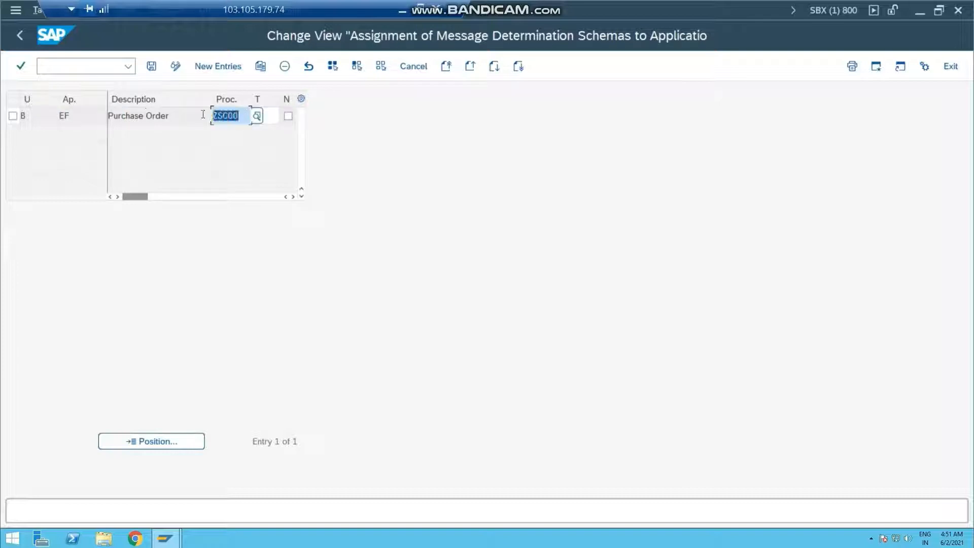
{"action": "left_click", "coordinate": [152, 66]}
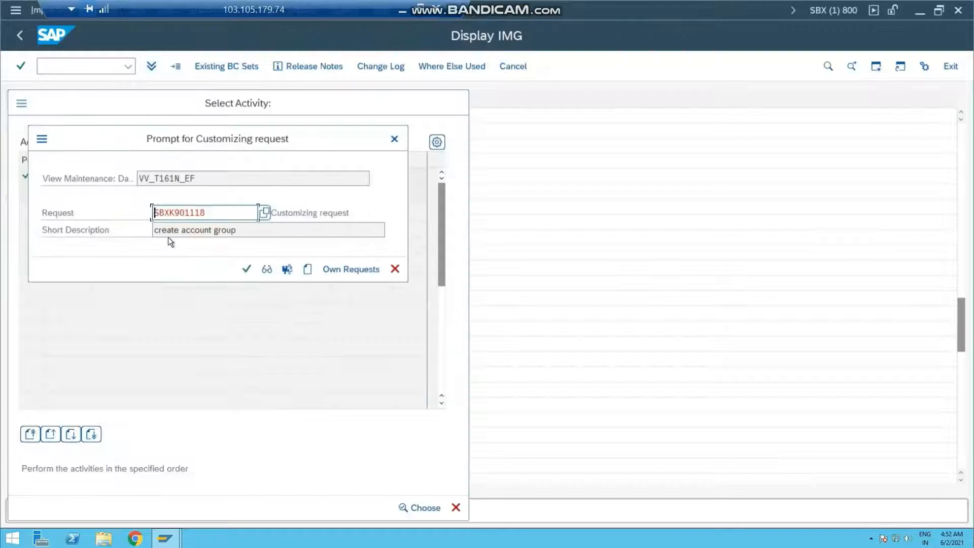
{"action": "left_click", "coordinate": [247, 269]}
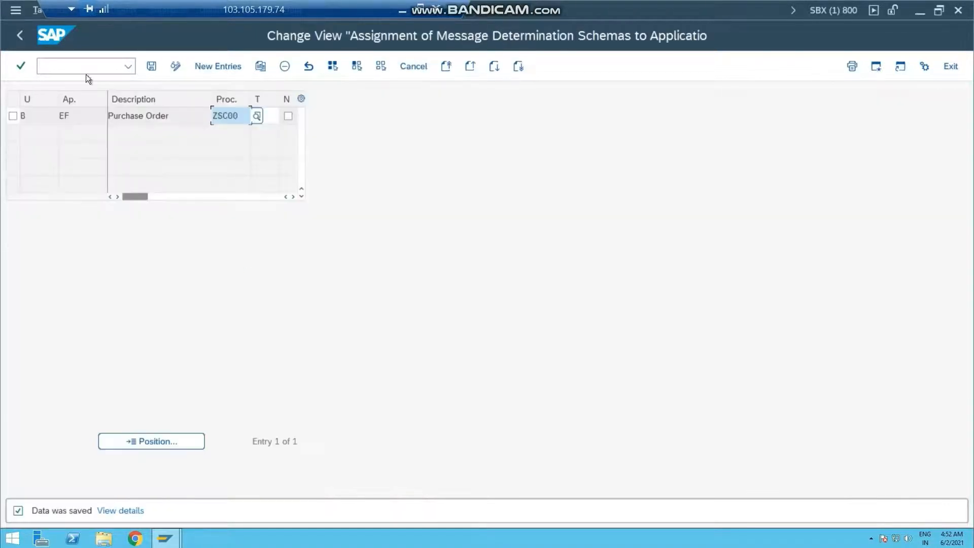
{"action": "left_click", "coordinate": [18, 36]}
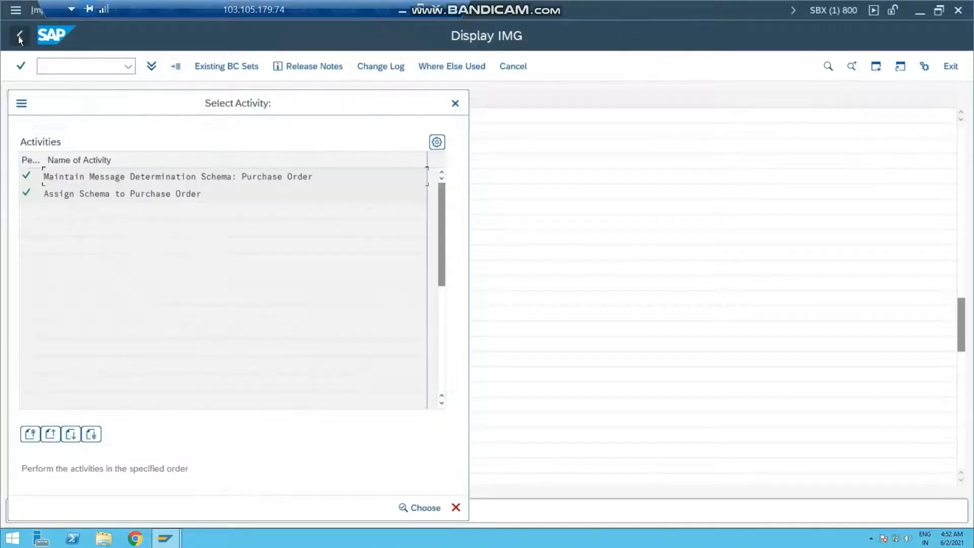
Step: Open the control data of schema ZSC00 in the message determination schemas to check its condition types, and save
{"action": "double_click", "coordinate": [107, 176]}
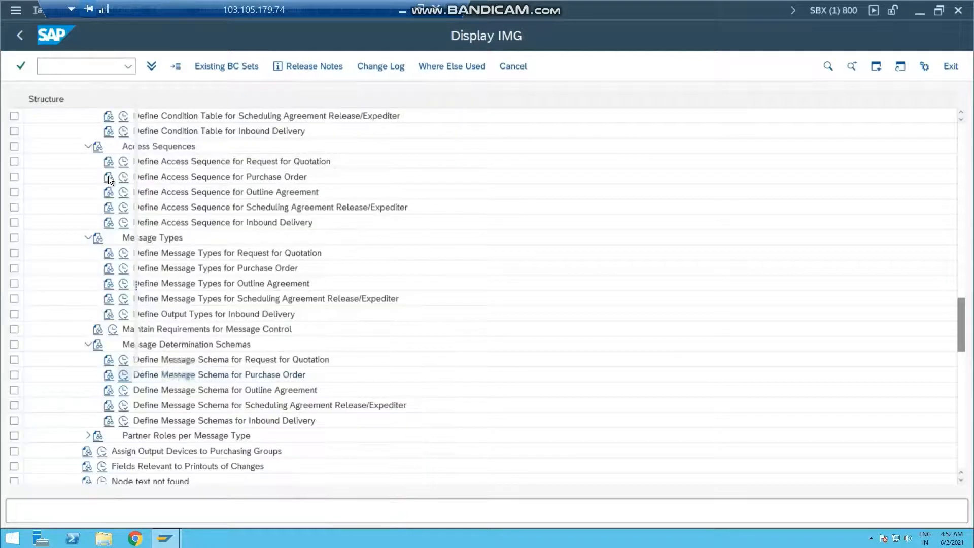
{"action": "left_click", "coordinate": [146, 322]}
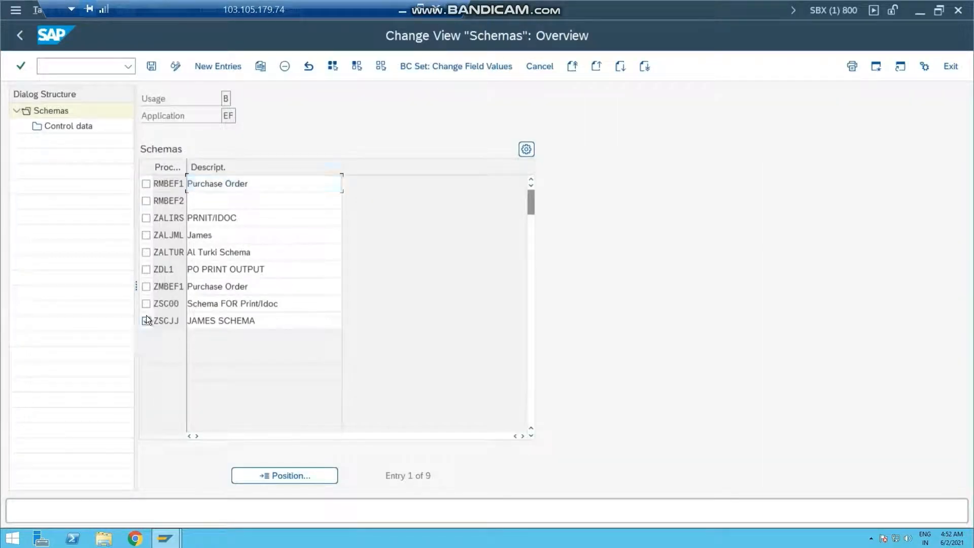
{"action": "left_click", "coordinate": [146, 303]}
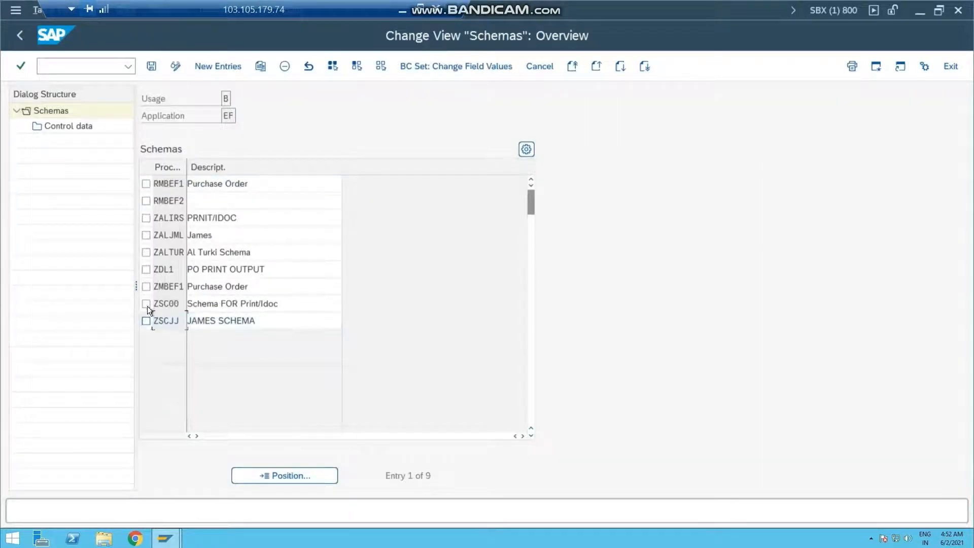
{"action": "double_click", "coordinate": [62, 126]}
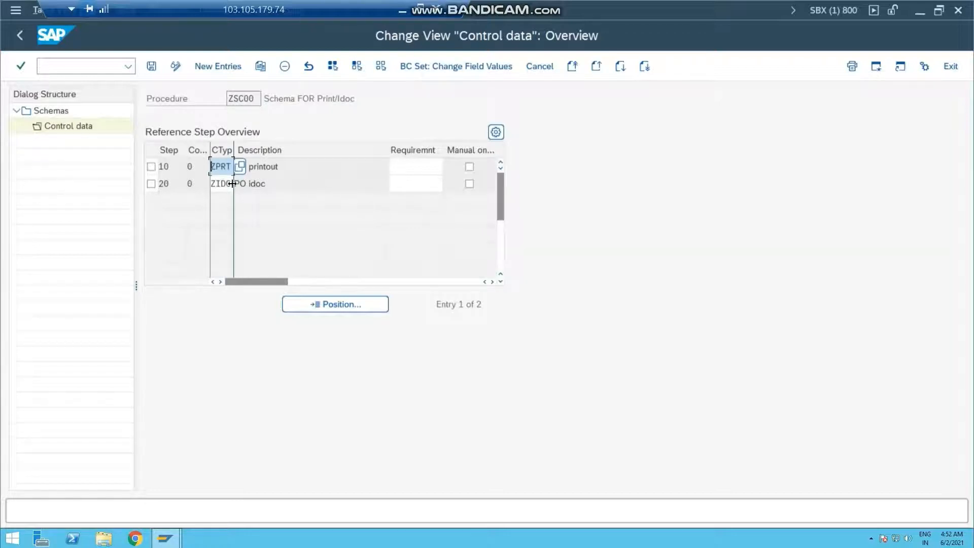
{"action": "left_click", "coordinate": [151, 66]}
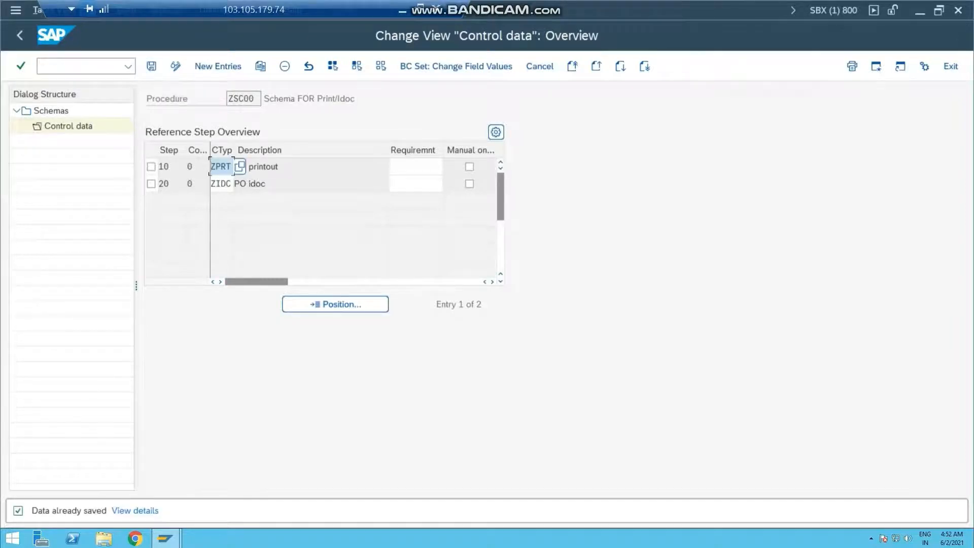
{"action": "key", "text": "F3"}
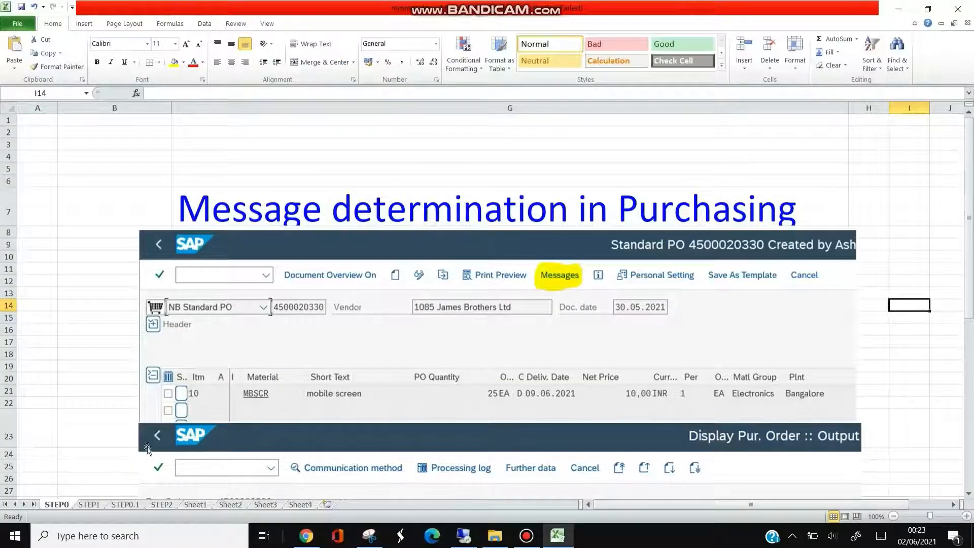
Step: Switch to the Excel workbook and review the STEP1 configuration overview and the ZPRT condition records planned on sheet STEP0.1
{"action": "left_click", "coordinate": [90, 503]}
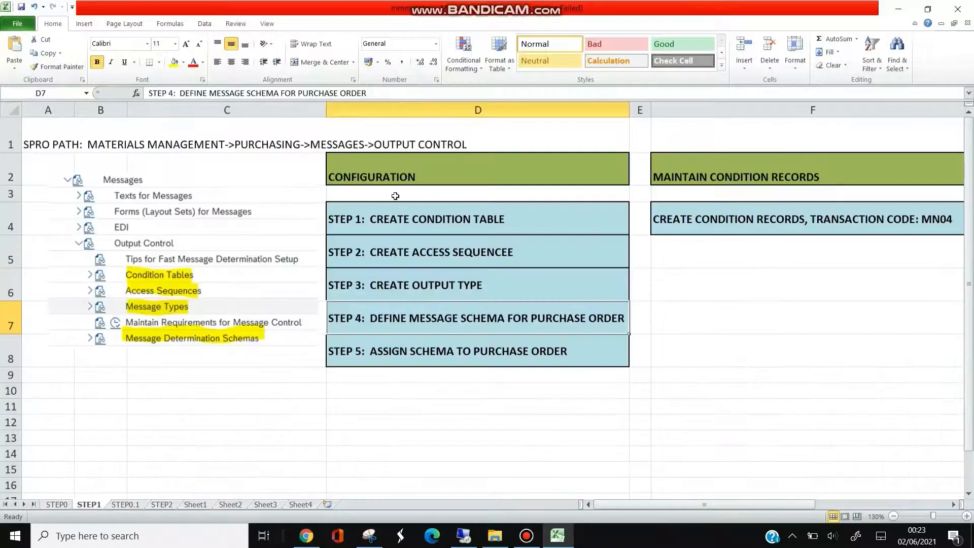
{"action": "left_click", "coordinate": [687, 175]}
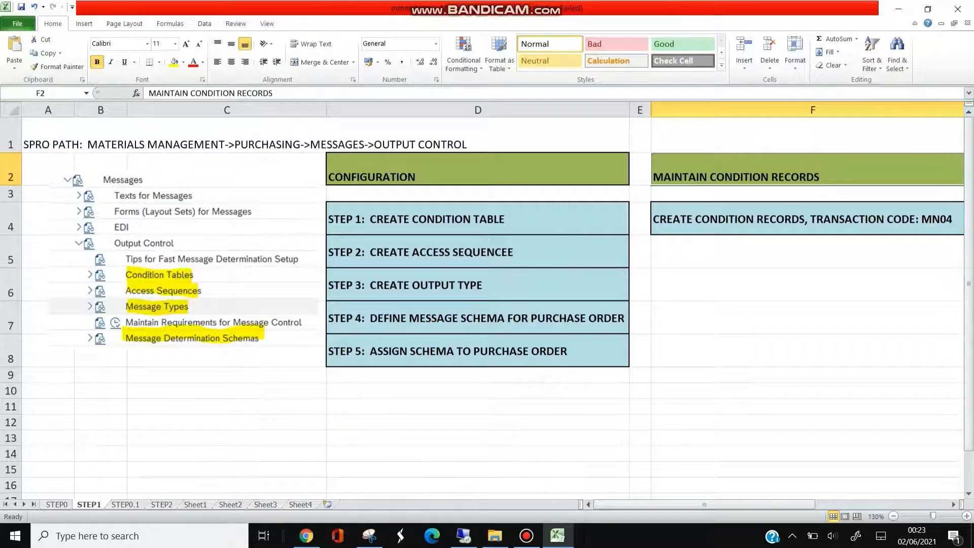
{"action": "key", "text": "ctrl+Page_Down"}
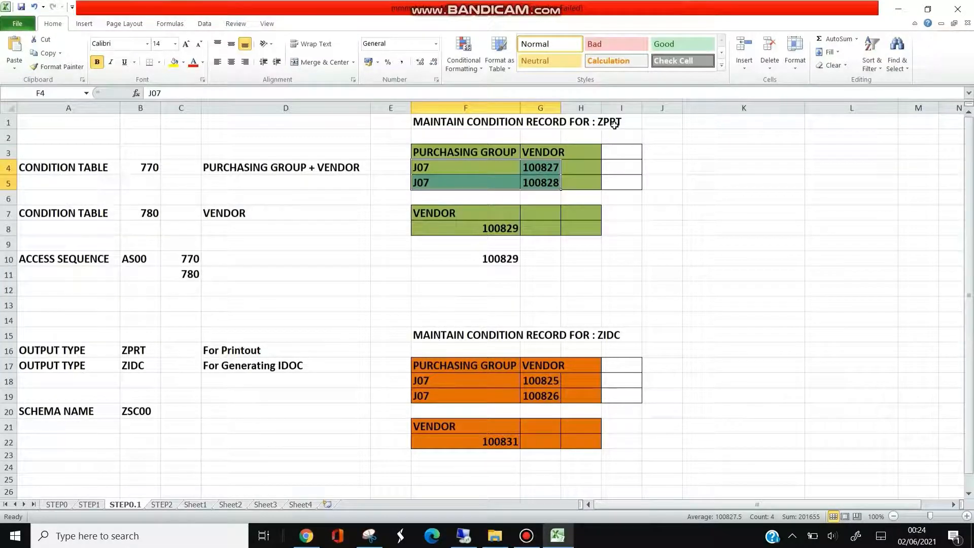
{"action": "left_click", "coordinate": [422, 167]}
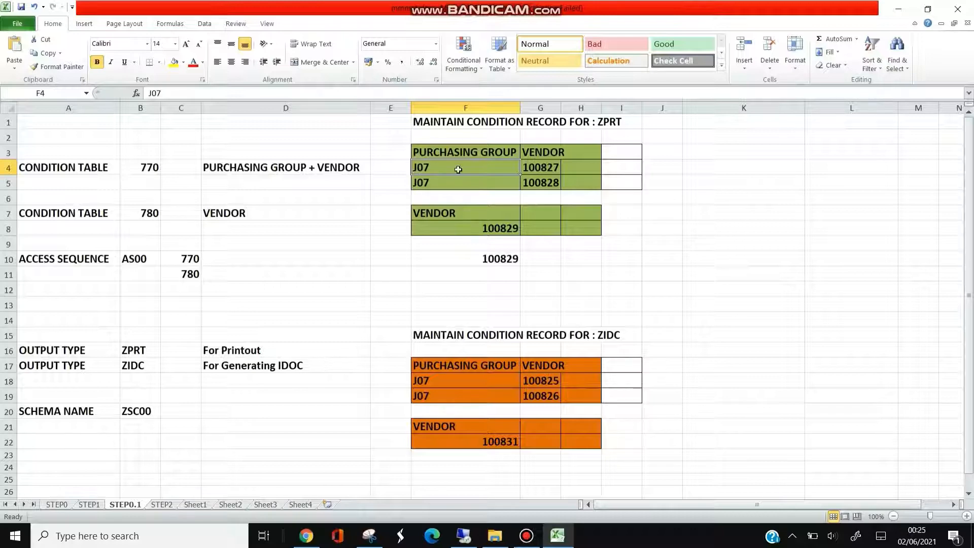
{"action": "left_click", "coordinate": [546, 167]}
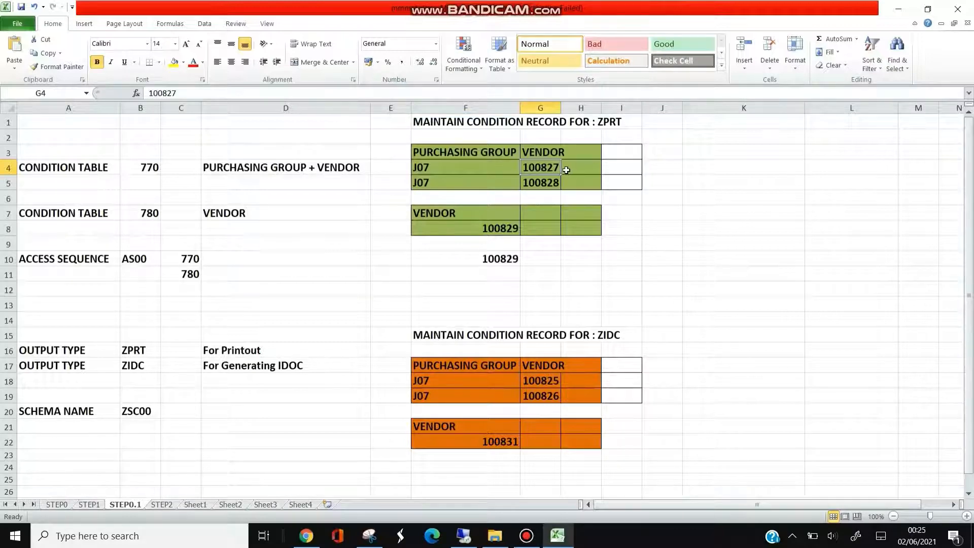
Step: Switch to SAP and run transaction MN04 to create purchase order condition records for output type ZPRT
{"action": "left_click", "coordinate": [438, 186]}
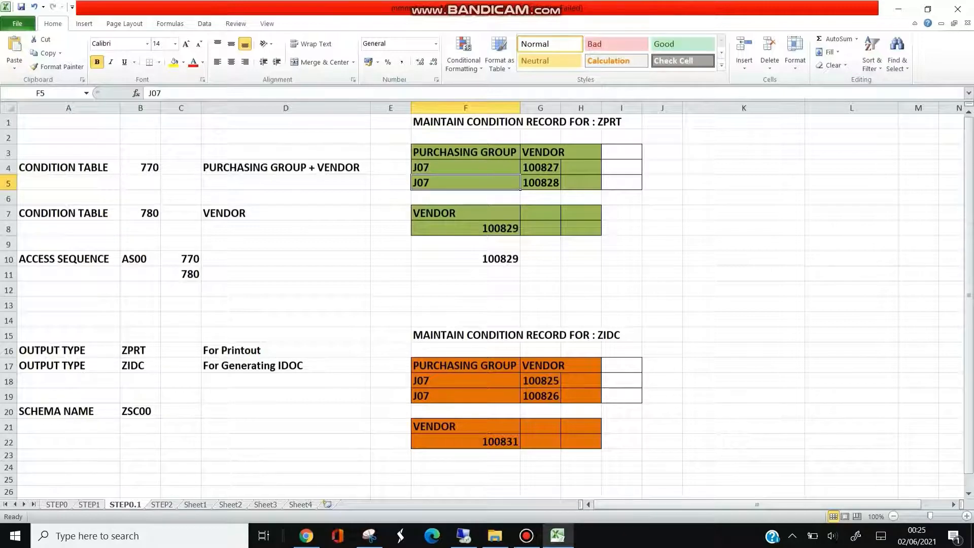
{"action": "key", "text": "alt+Tab"}
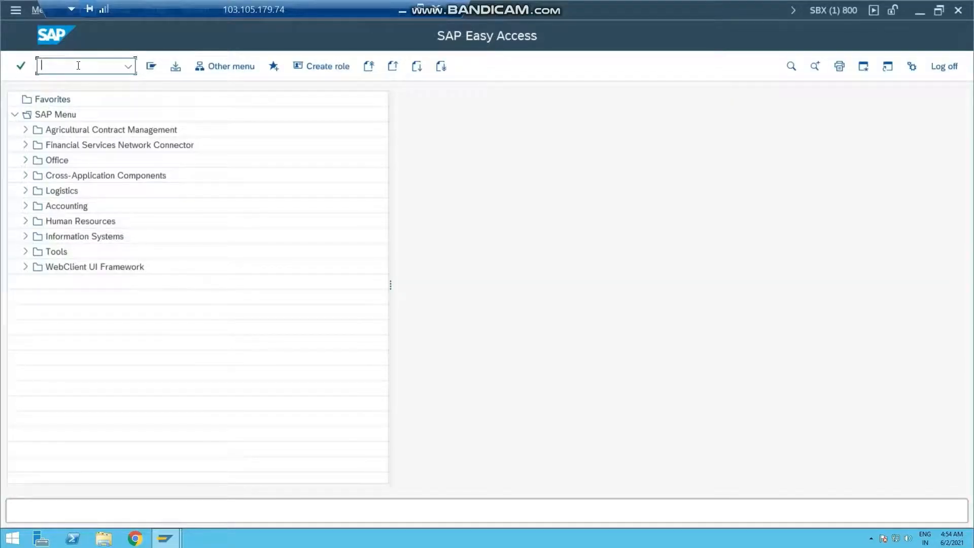
{"action": "type", "text": "mn04"}
{"action": "key", "text": "Return"}
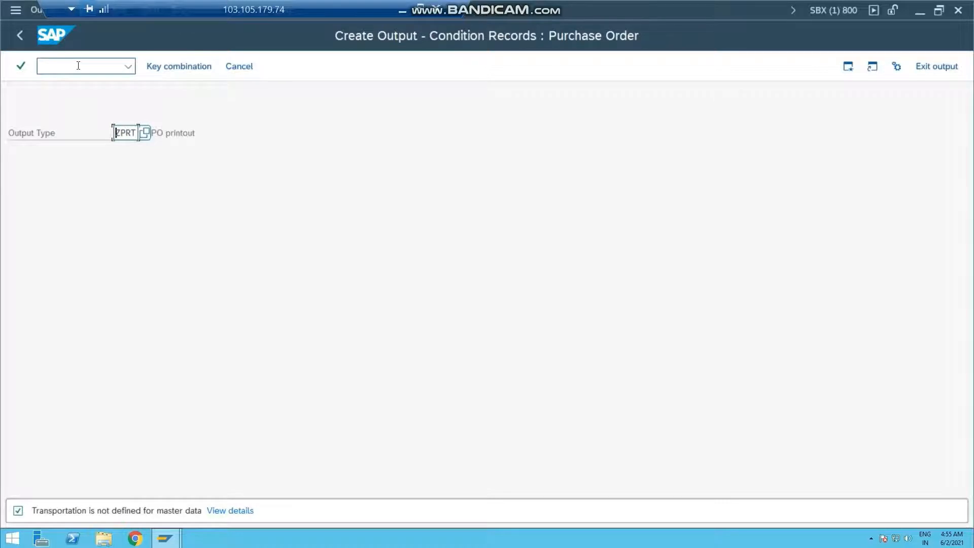
{"action": "key", "text": "Return"}
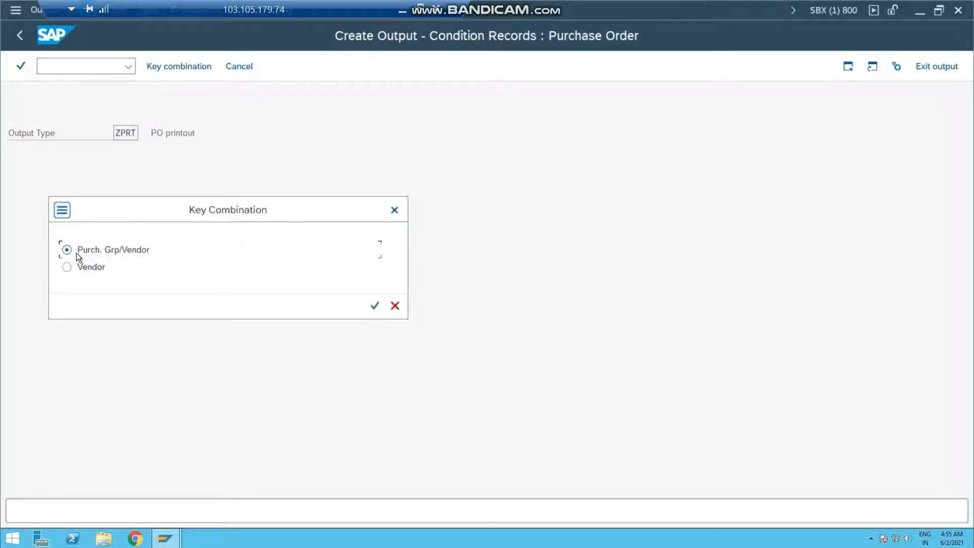
Step: Choose the Purch. Grp/Vendor key combination and enter a condition record for vendor 100824 under purchasing group J07
{"action": "left_click_drag", "start_coordinate": [126, 209], "coordinate": [245, 208]}
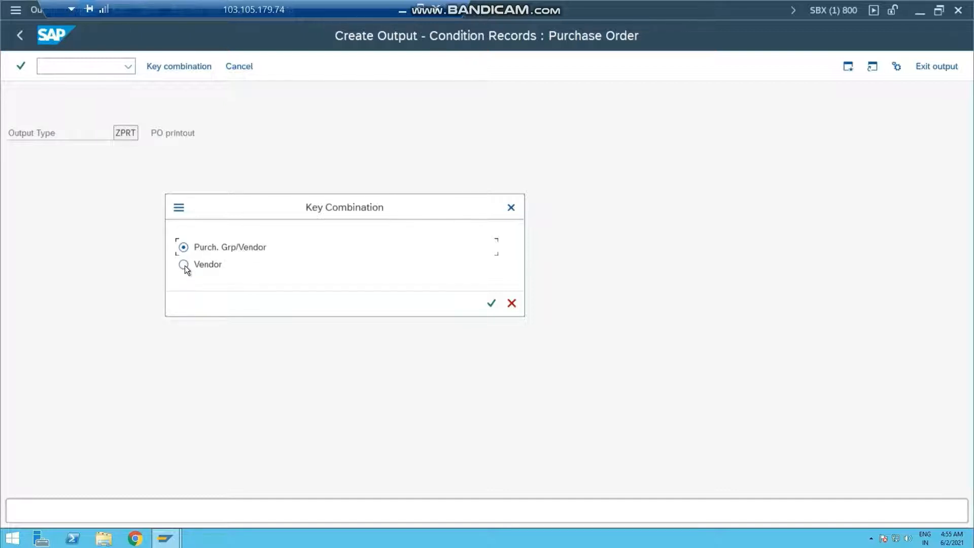
{"action": "left_click", "coordinate": [184, 247]}
{"action": "left_click", "coordinate": [490, 304]}
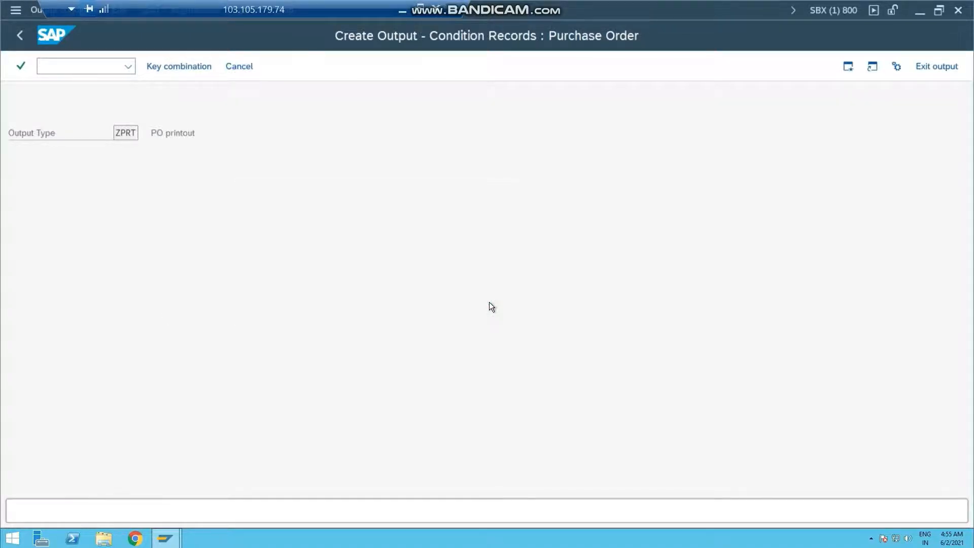
{"action": "left_click", "coordinate": [54, 165]}
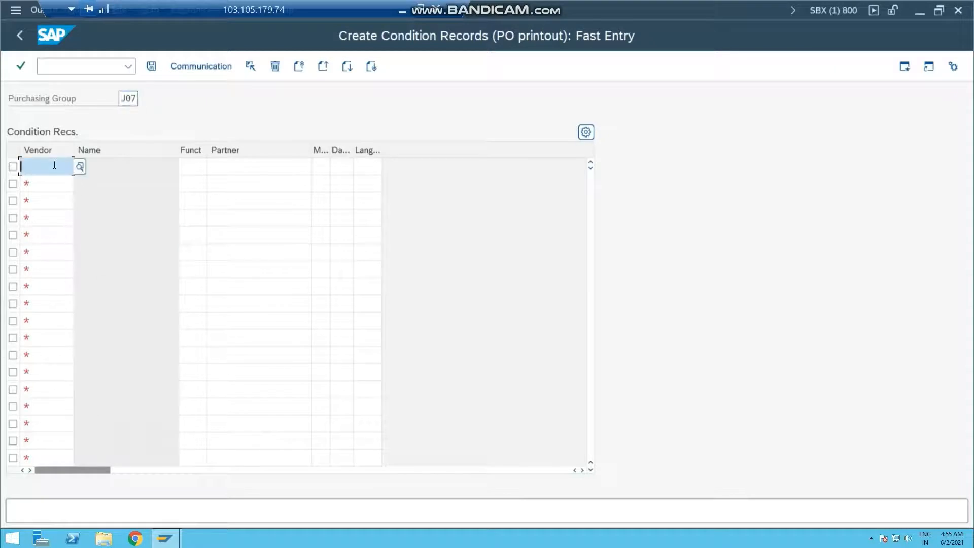
{"action": "left_click", "coordinate": [55, 165]}
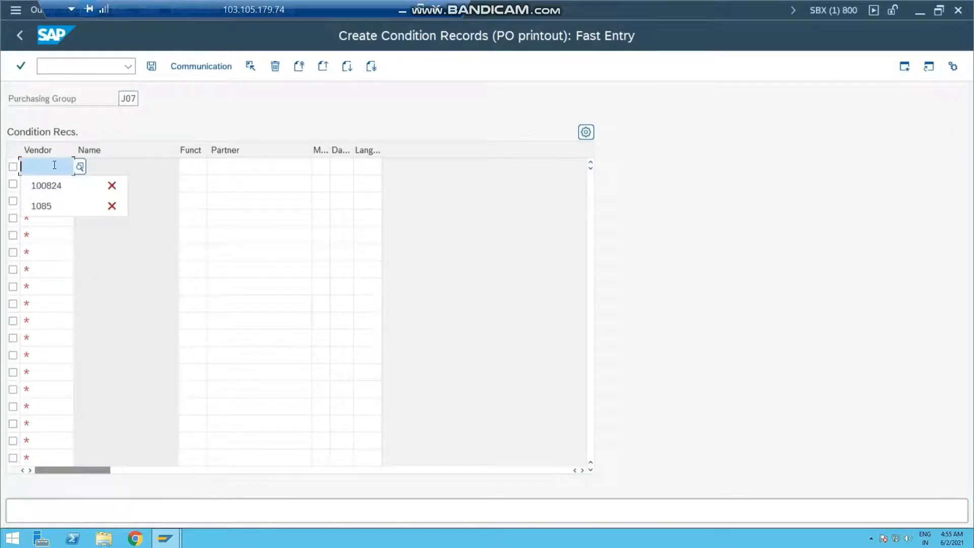
{"action": "left_click", "coordinate": [47, 185]}
{"action": "key", "text": "Return"}
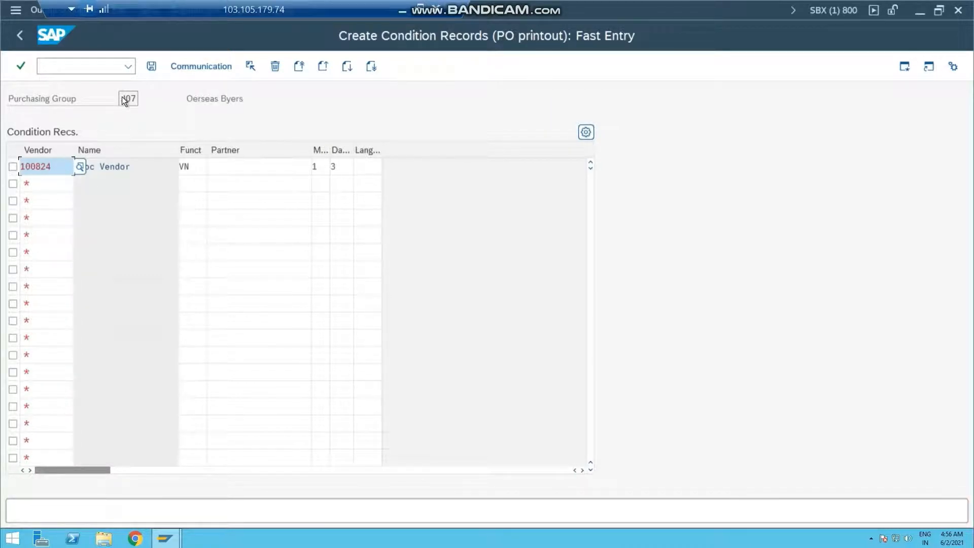
Step: Check the transmission medium options for the vendor record and set its dispatch time to 4, Send immediately
{"action": "left_click", "coordinate": [249, 172]}
{"action": "left_click", "coordinate": [322, 166]}
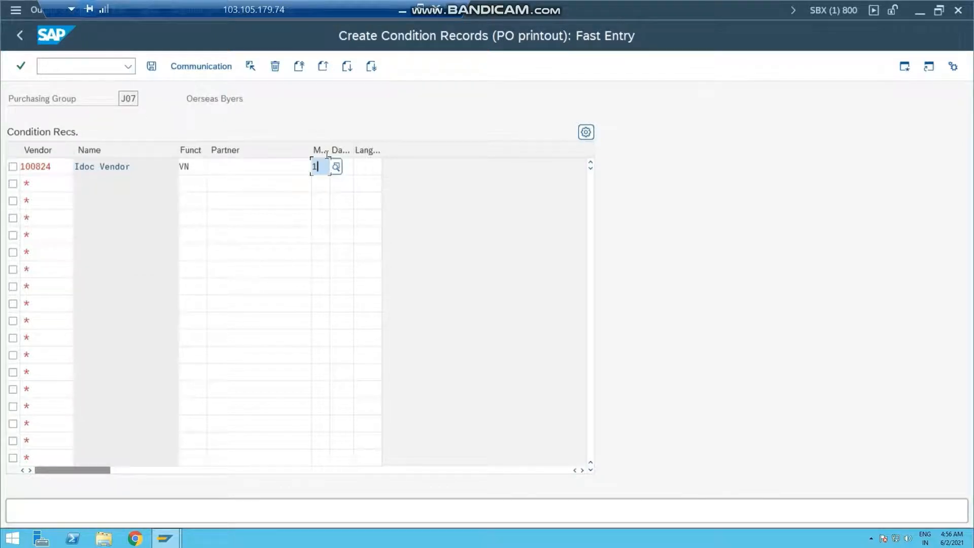
{"action": "left_click", "coordinate": [337, 167]}
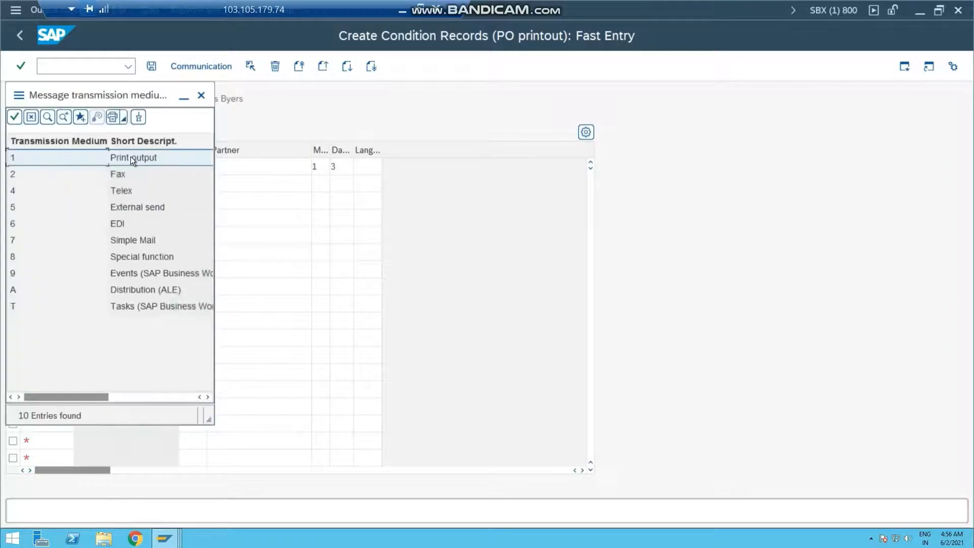
{"action": "left_click", "coordinate": [201, 95]}
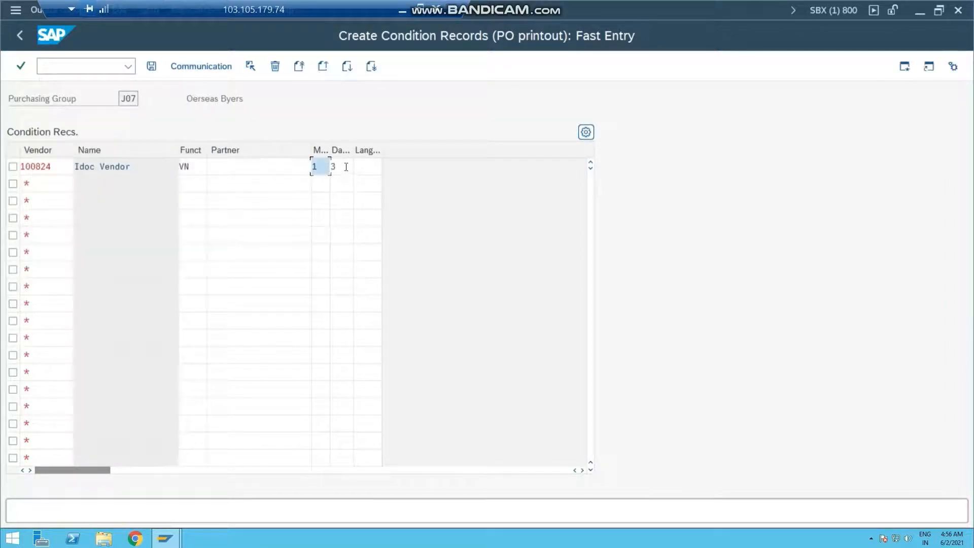
{"action": "left_click", "coordinate": [346, 166]}
{"action": "key", "text": "F4"}
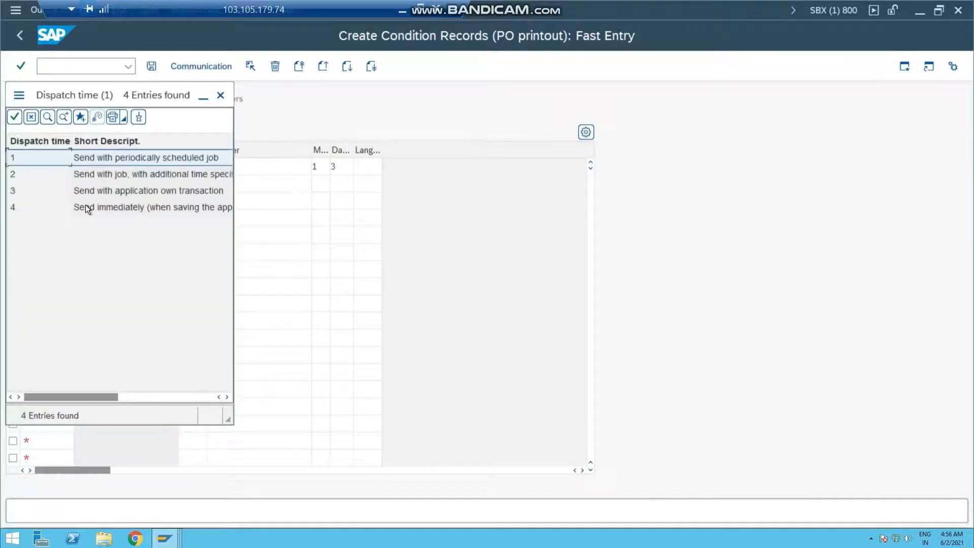
{"action": "double_click", "coordinate": [85, 205]}
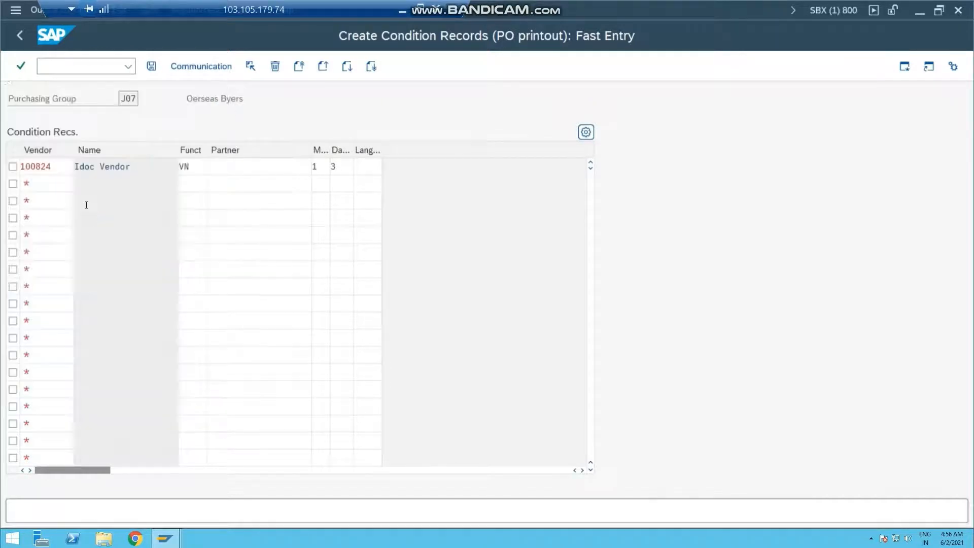
Step: In the vendor record's communication data, set the output device to LOCL with Print immediately, and save
{"action": "left_click", "coordinate": [13, 166]}
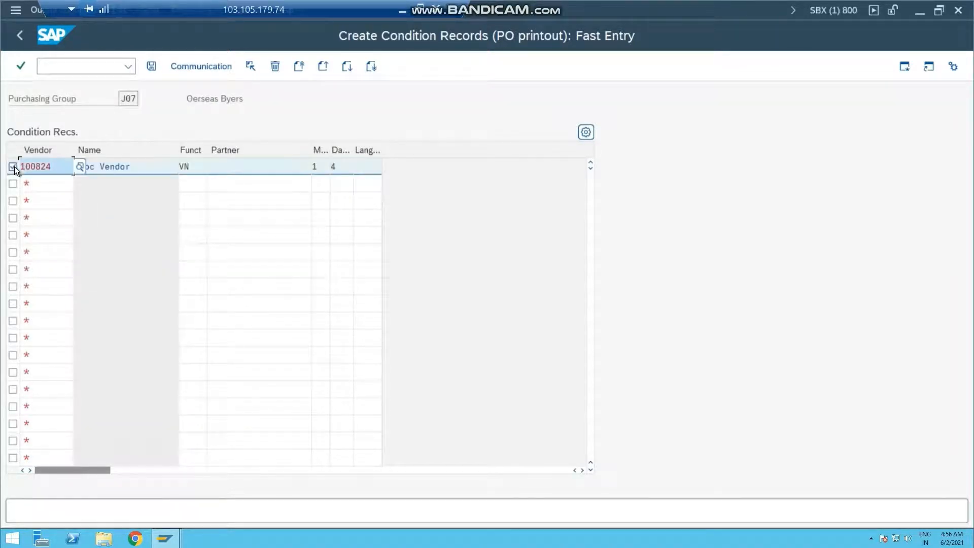
{"action": "left_click", "coordinate": [187, 65]}
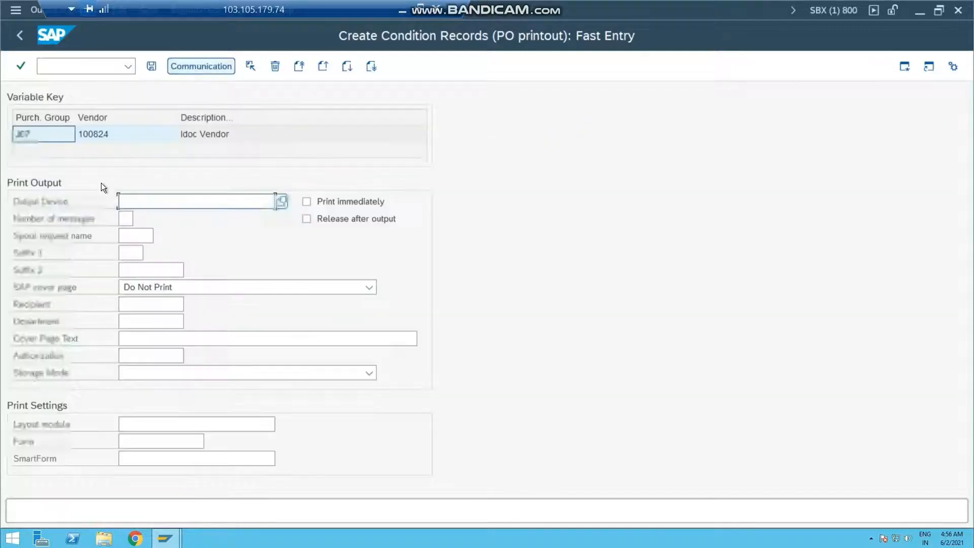
{"action": "type", "text": "locl"}
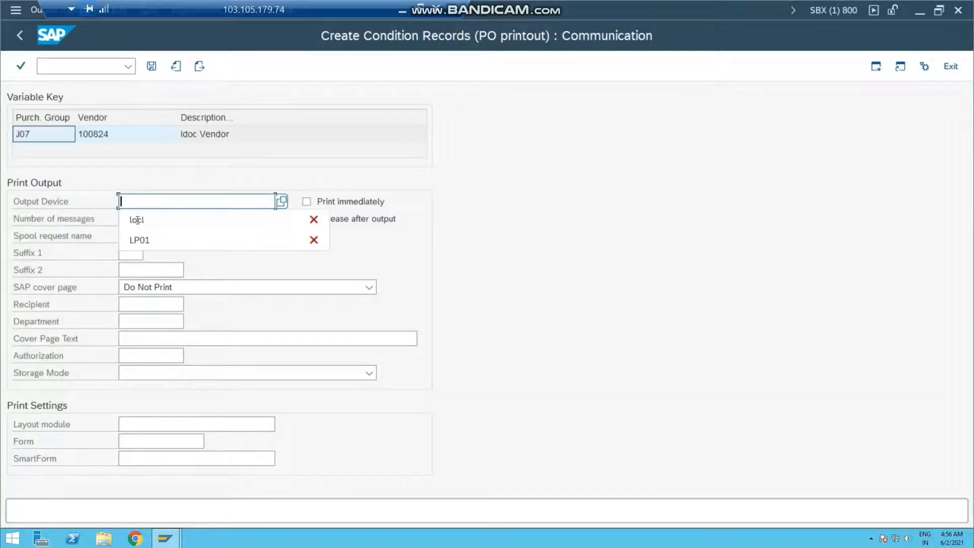
{"action": "left_click", "coordinate": [306, 201]}
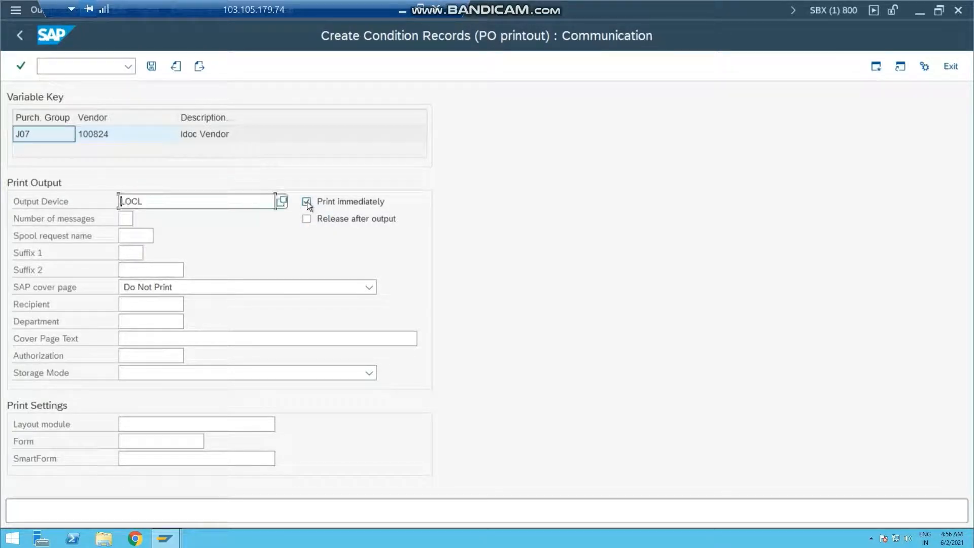
{"action": "left_click", "coordinate": [154, 66]}
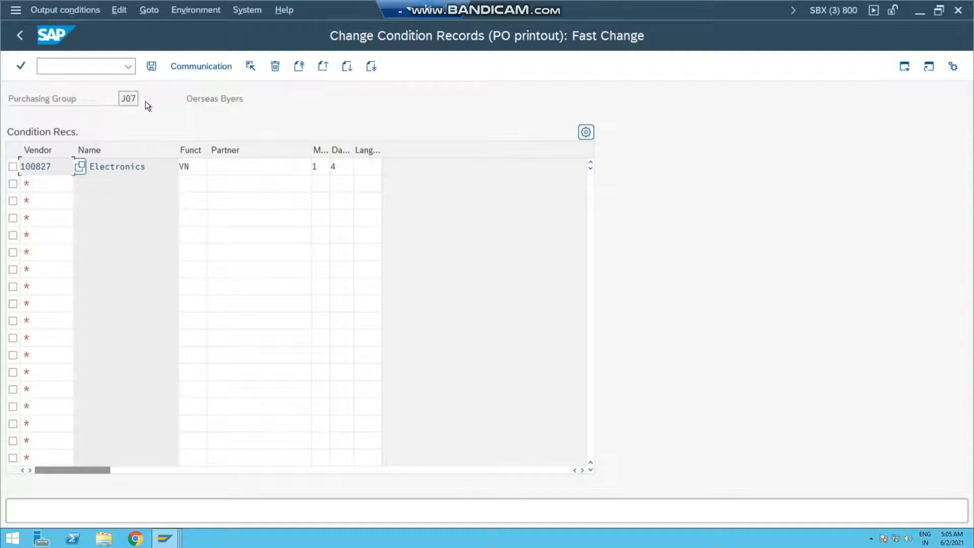
Step: Switch to the Create Purchase Order session and enter vendor 100827, checking purchasing group J07 in the organizational data
{"action": "key", "text": "alt+Tab"}
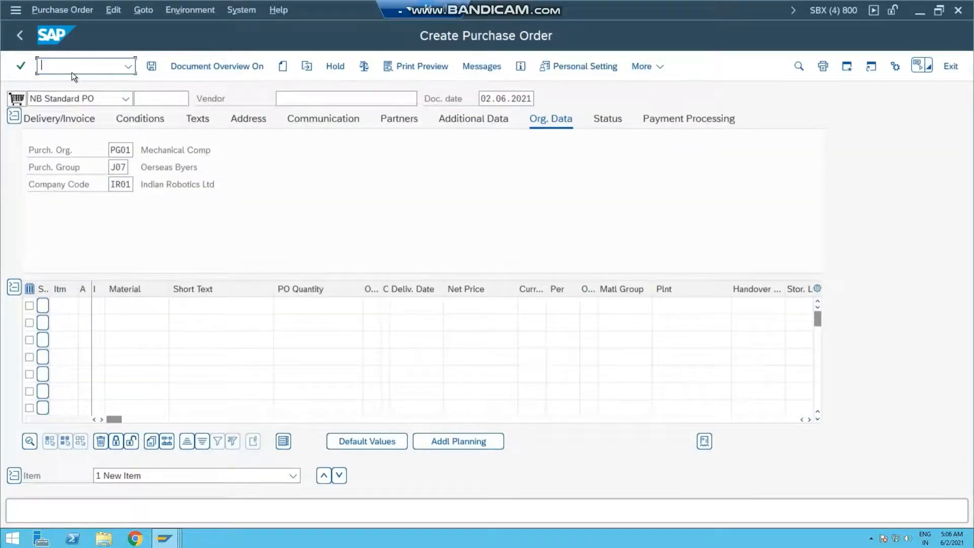
{"action": "left_click", "coordinate": [299, 98]}
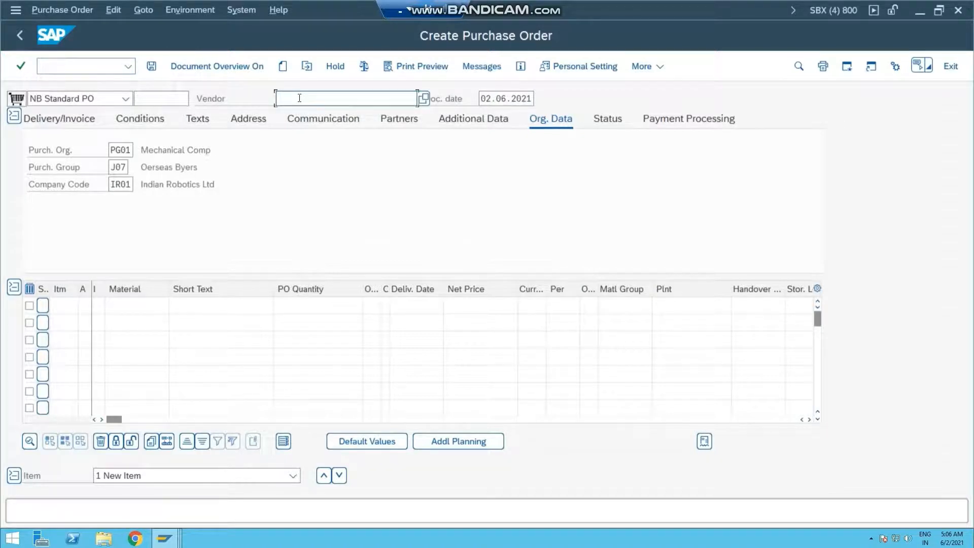
{"action": "left_click", "coordinate": [304, 119]}
{"action": "double_click", "coordinate": [130, 166]}
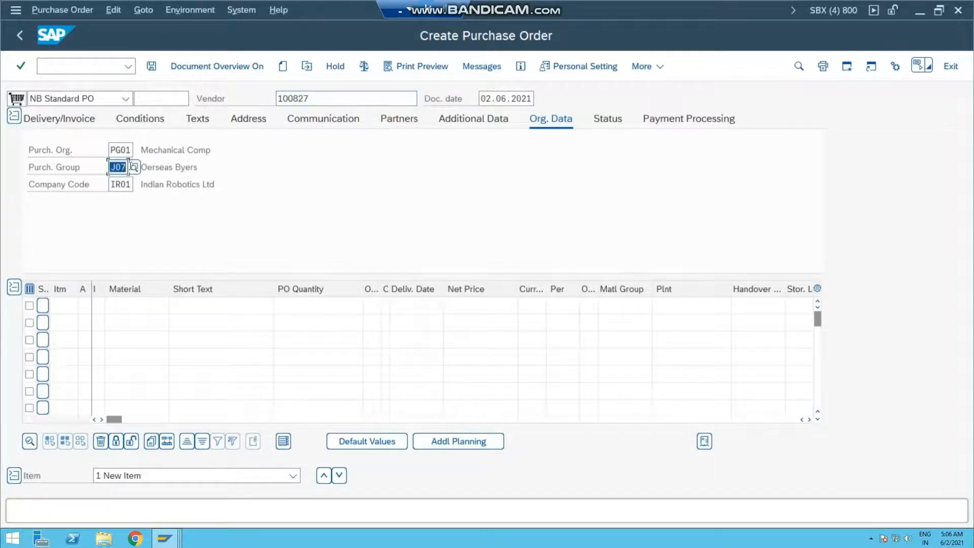
Step: Add a purchase order item for material 50067666 with plant uk01 and quantity 20
{"action": "left_click", "coordinate": [125, 305]}
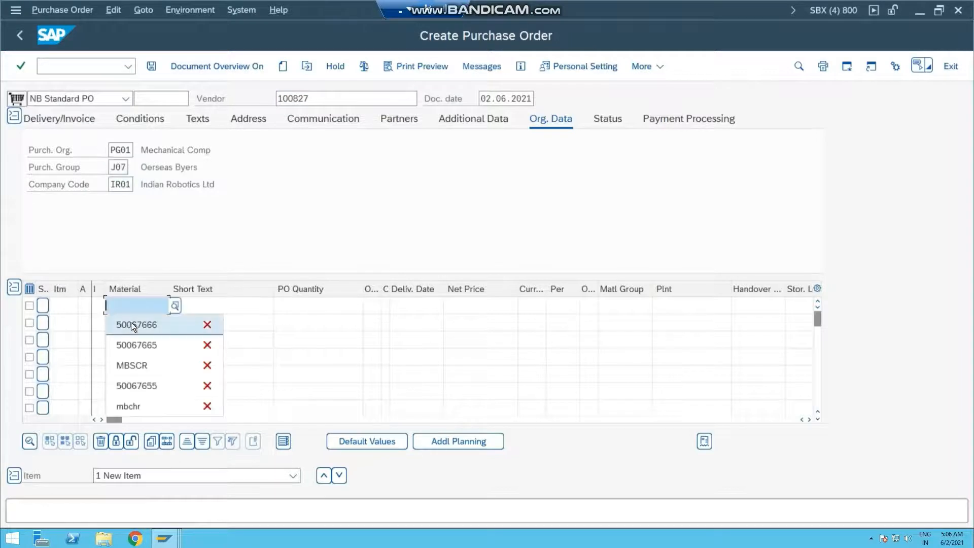
{"action": "left_click", "coordinate": [131, 322]}
{"action": "left_click", "coordinate": [699, 310]}
{"action": "left_click", "coordinate": [683, 321]}
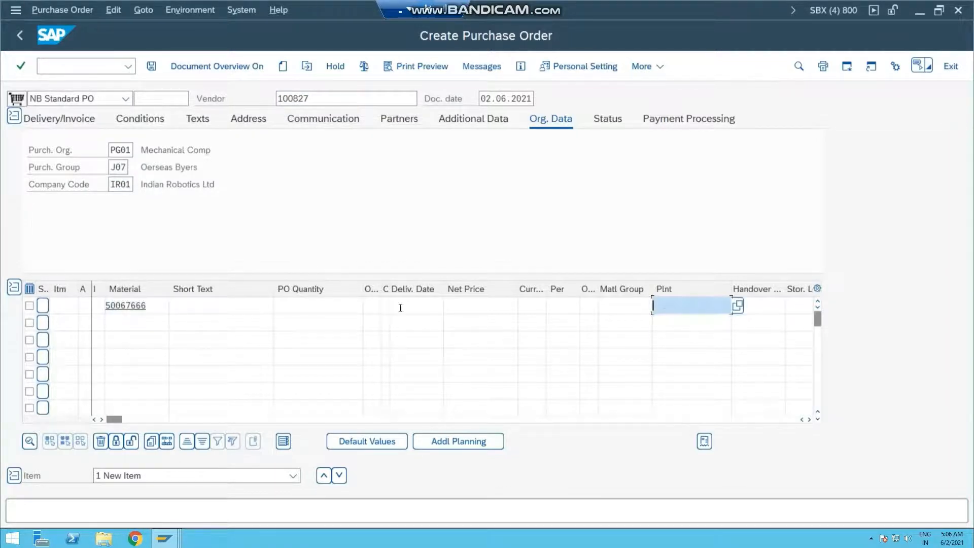
{"action": "left_click", "coordinate": [305, 304]}
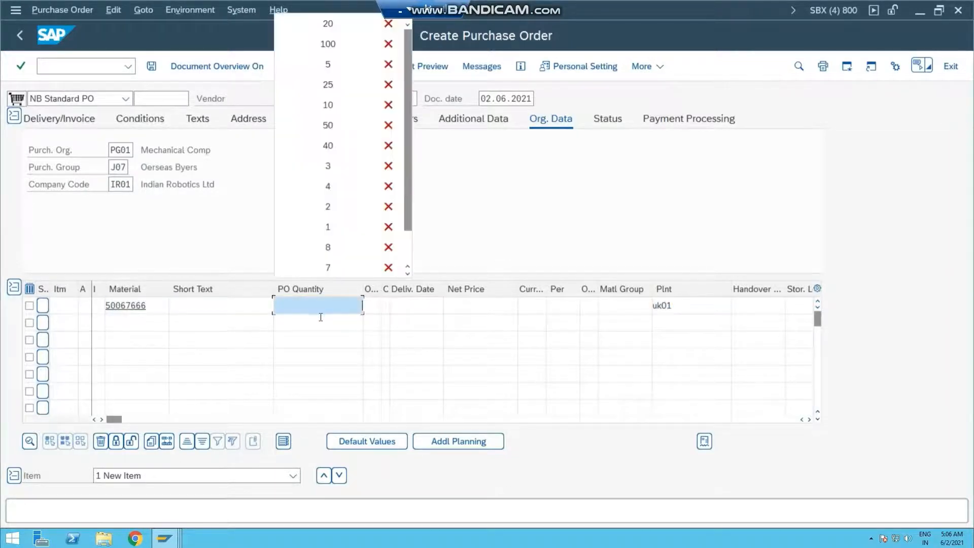
{"action": "left_click", "coordinate": [325, 25]}
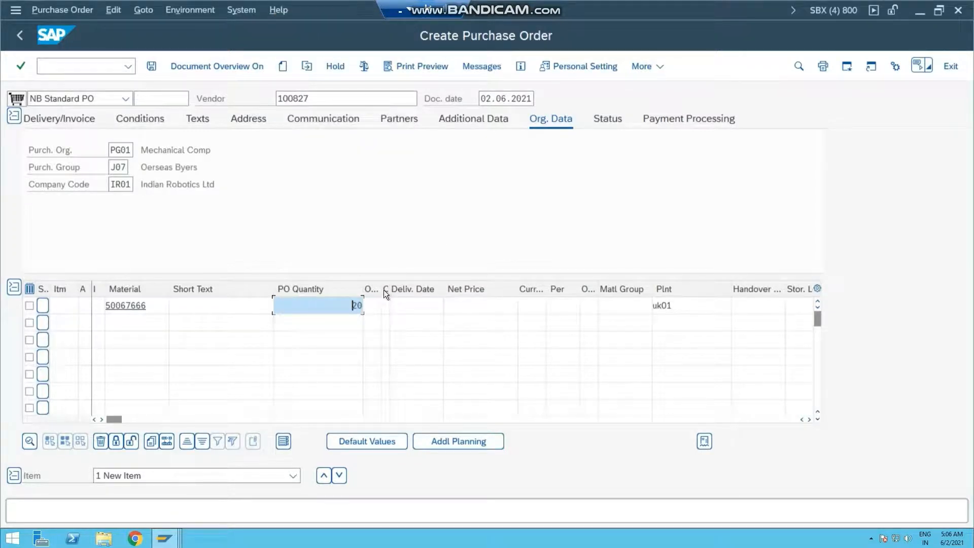
{"action": "key", "text": "Return"}
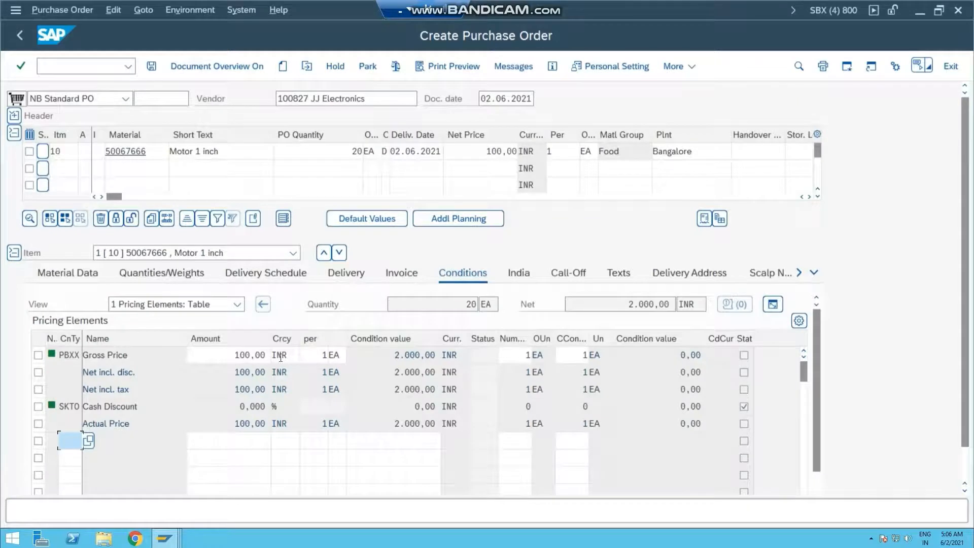
Step: Open the purchase order's output messages and run the determination analysis with the ZPRT line selected
{"action": "left_click", "coordinate": [503, 66]}
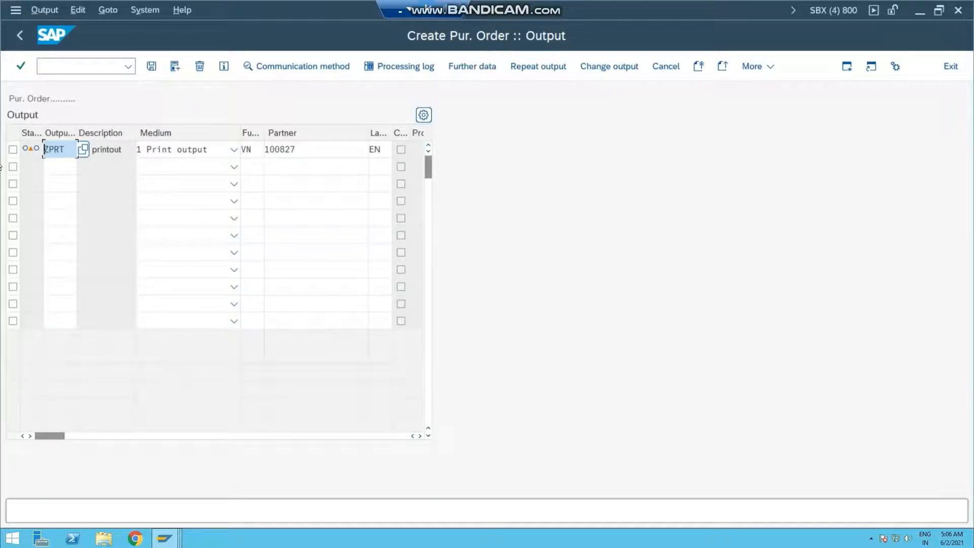
{"action": "left_click", "coordinate": [13, 149]}
{"action": "left_click", "coordinate": [107, 10]}
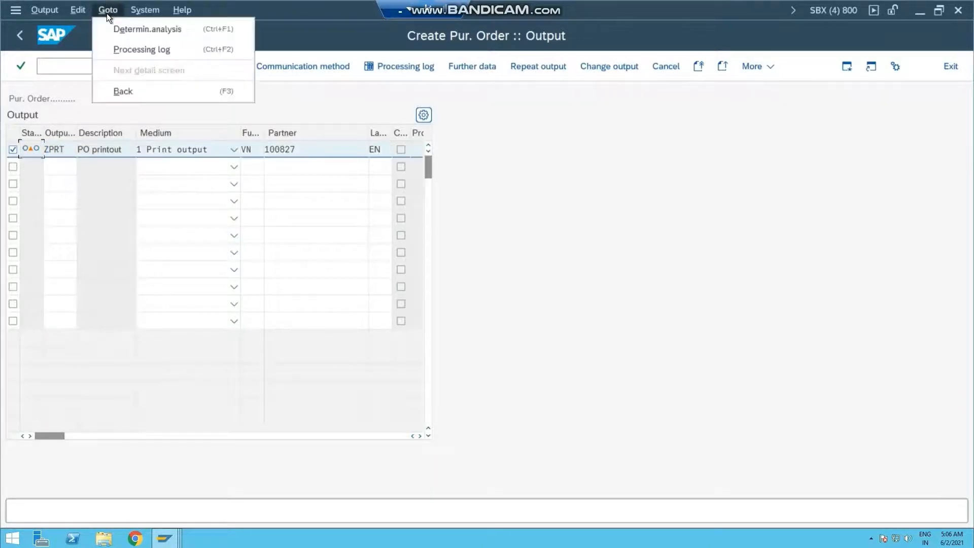
{"action": "left_click", "coordinate": [130, 32]}
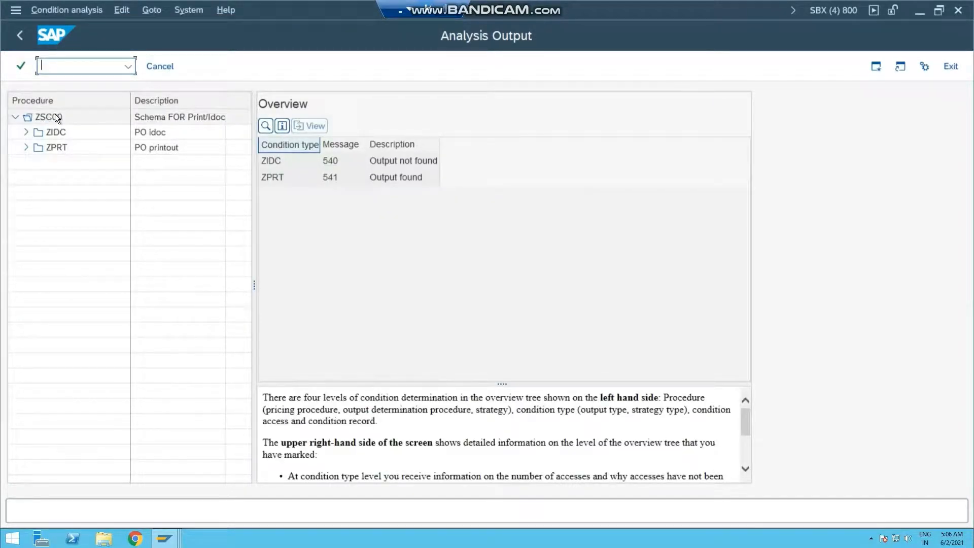
Step: Expand ZIDC and ZPRT in the schema ZSC00 analysis and examine the details of ZPRT access 010, Purch. Grp/Vendor
{"action": "left_click", "coordinate": [26, 147]}
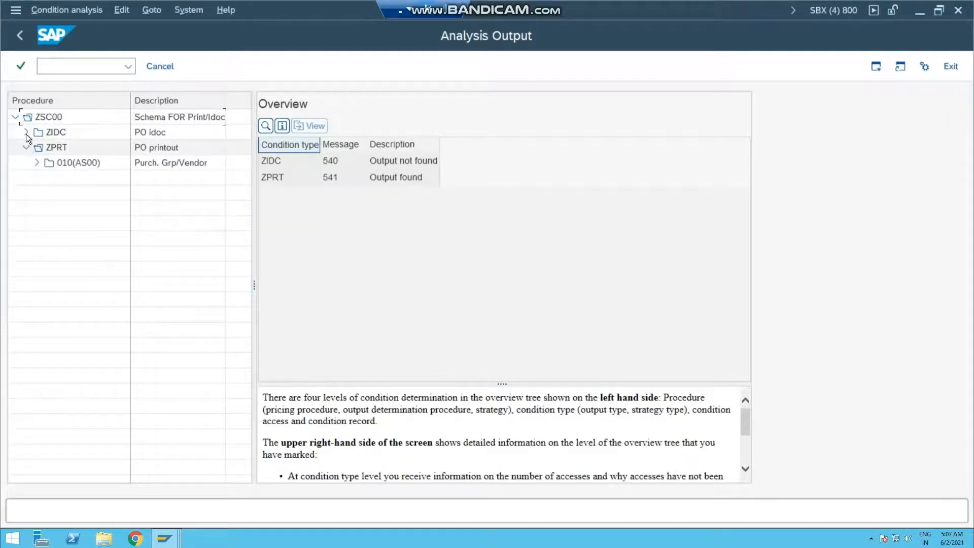
{"action": "left_click", "coordinate": [27, 131]}
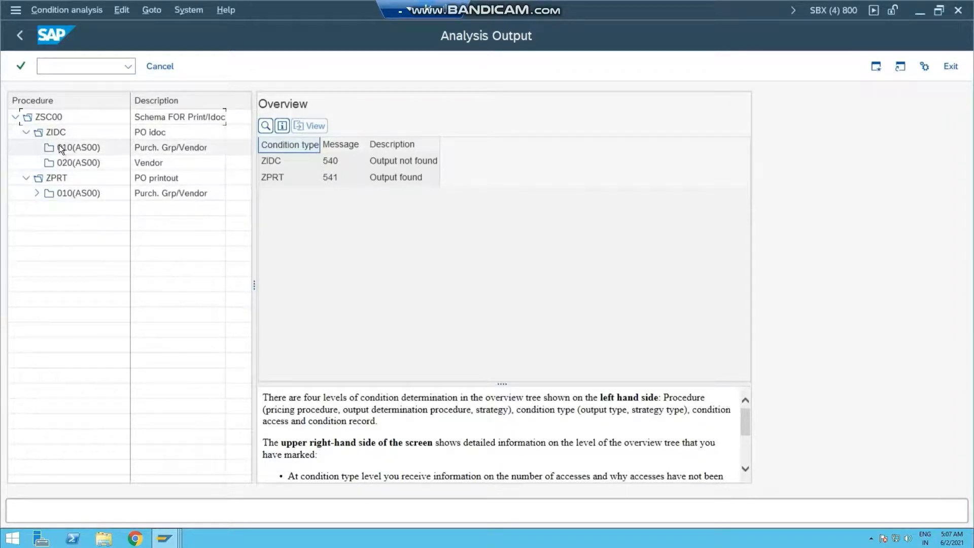
{"action": "left_click", "coordinate": [34, 192]}
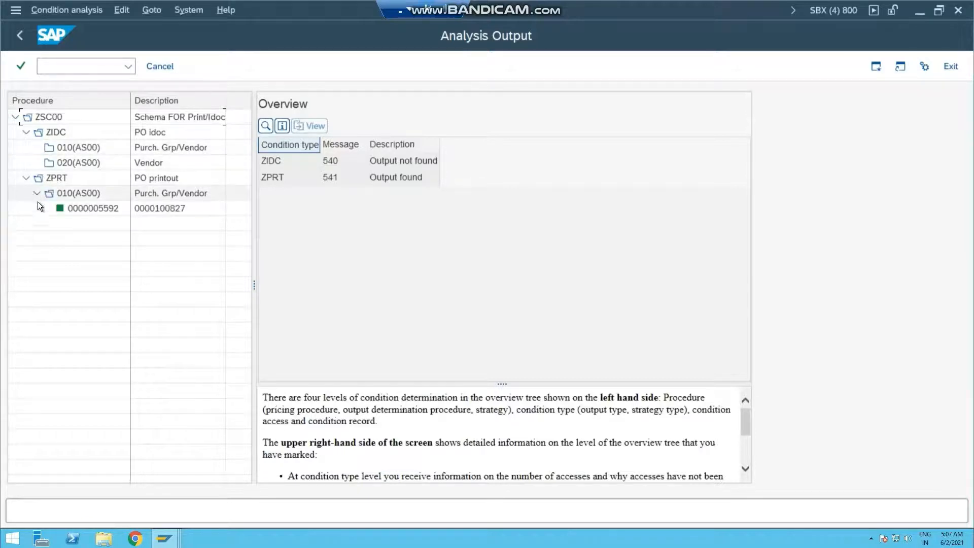
{"action": "left_click", "coordinate": [171, 192]}
{"action": "double_click", "coordinate": [170, 191]}
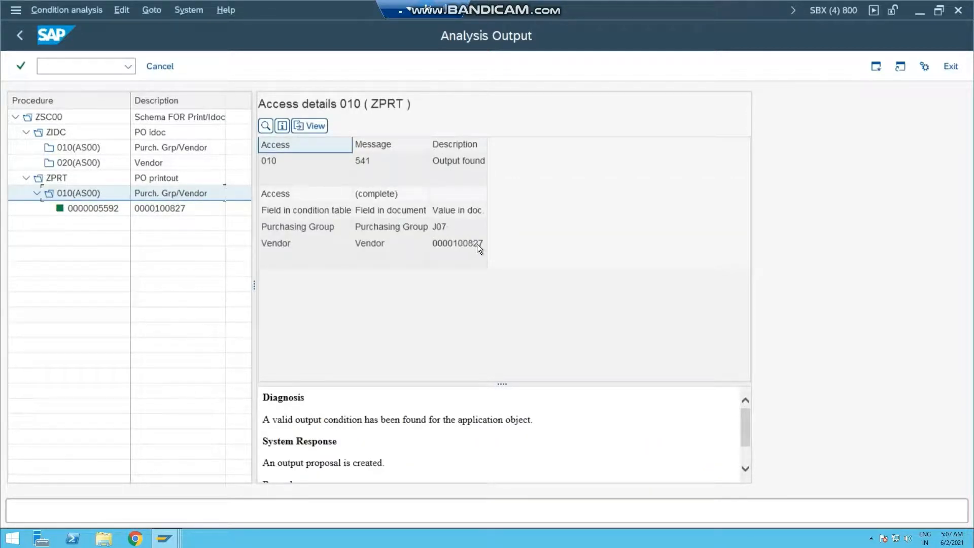
{"action": "left_click", "coordinate": [169, 538]}
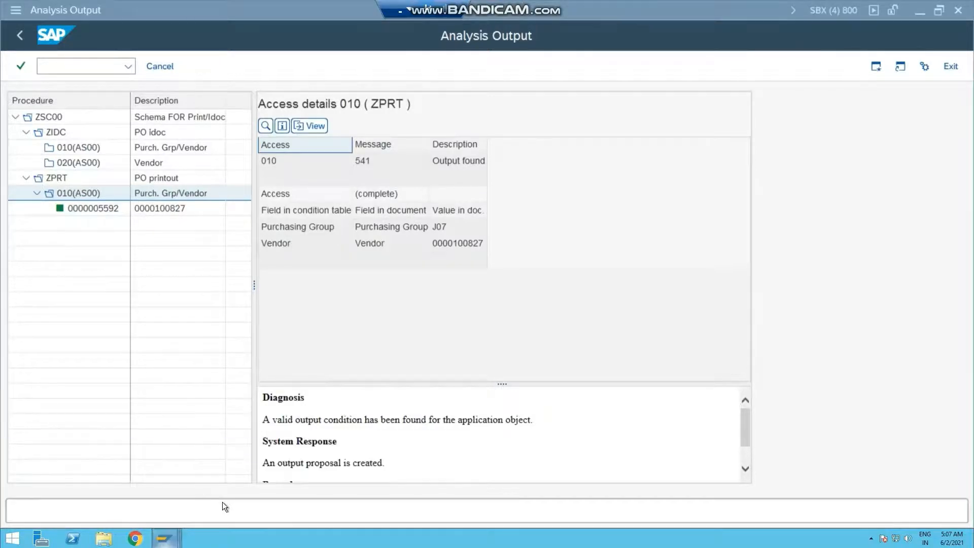
Step: Check the ZPRT condition record for purchasing group J07 and vendor 100827 in the Change Condition Records session
{"action": "left_click", "coordinate": [168, 541]}
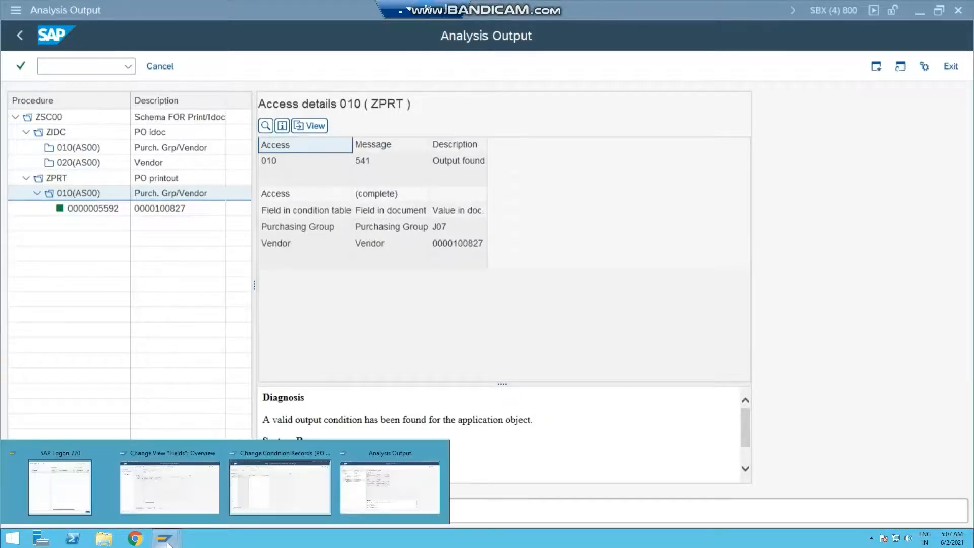
{"action": "left_click", "coordinate": [283, 452]}
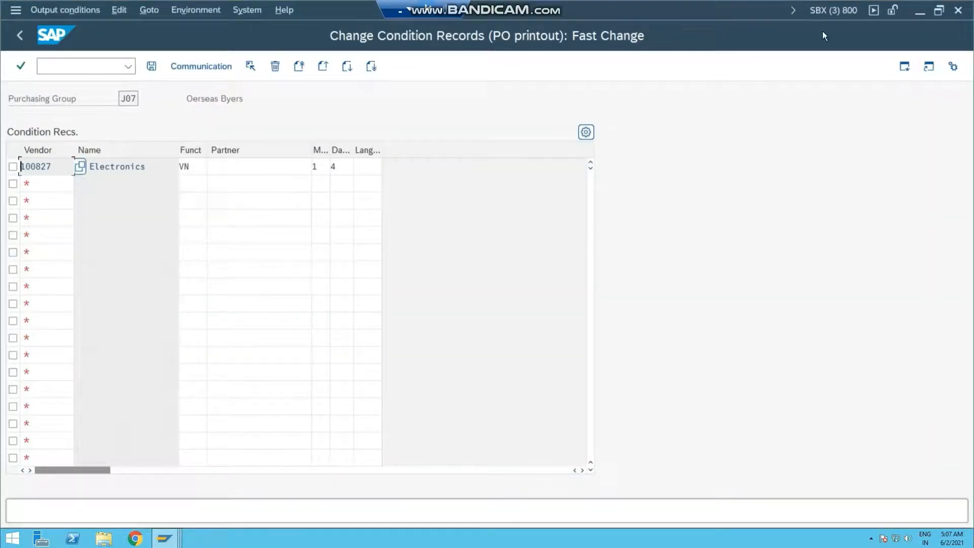
{"action": "left_click", "coordinate": [923, 13]}
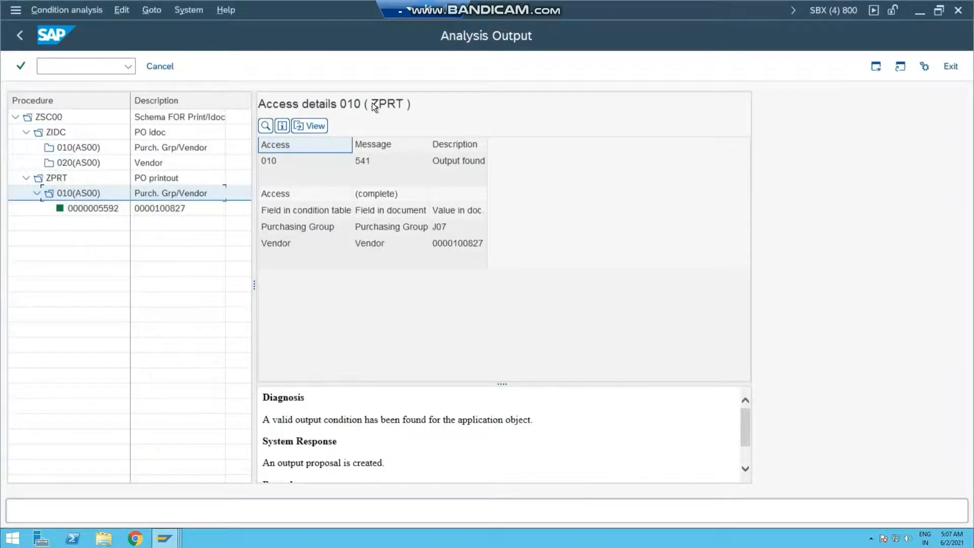
Step: Leave the determination analysis and output overview, and save the purchase order for vendor 100827
{"action": "left_click", "coordinate": [20, 34]}
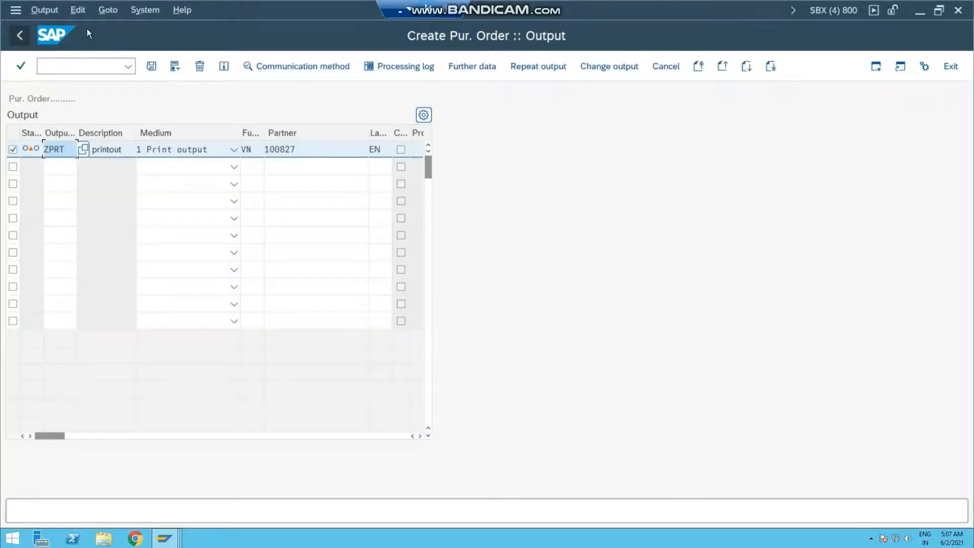
{"action": "left_click", "coordinate": [20, 38]}
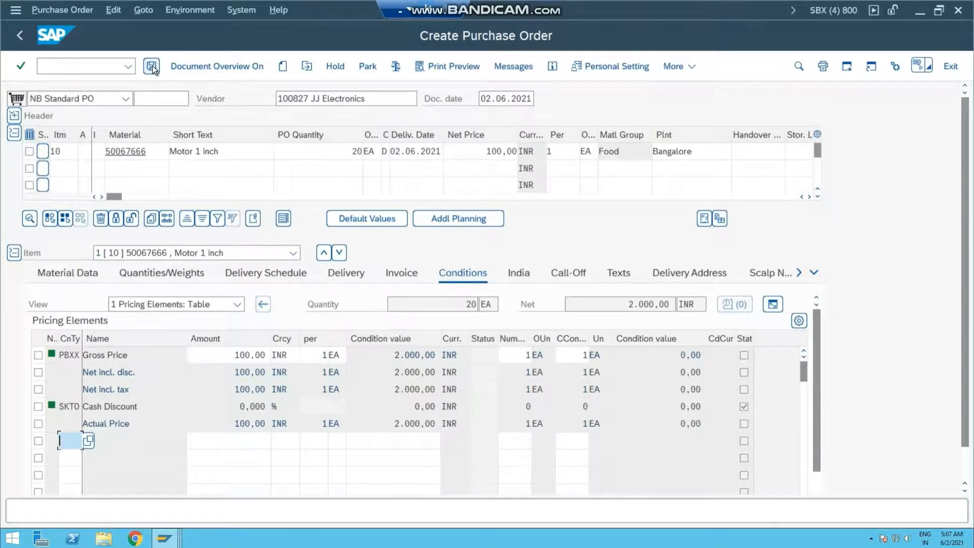
{"action": "left_click", "coordinate": [151, 66]}
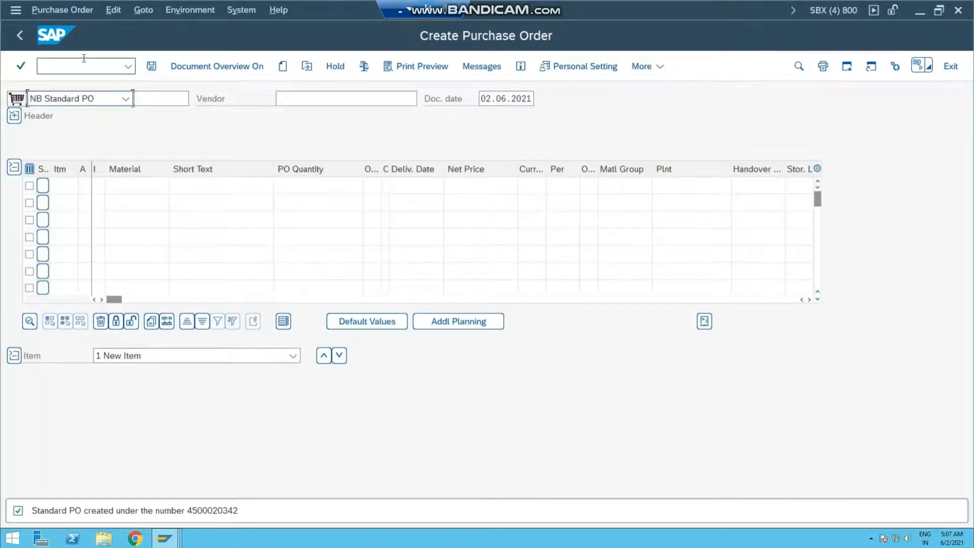
Step: Display the saved purchase order with transaction ME23N and open its print preview
{"action": "left_click", "coordinate": [85, 65]}
{"action": "type", "text": "/nme2"}
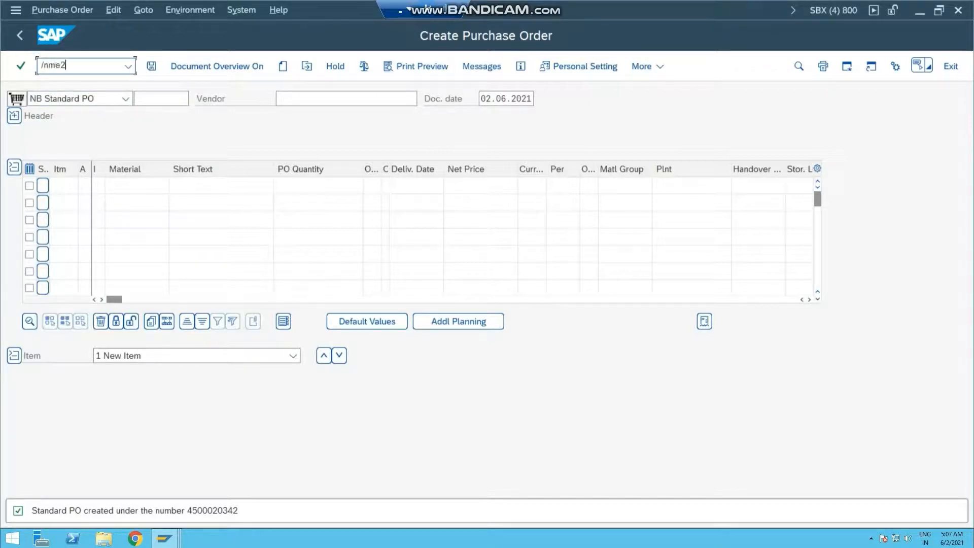
{"action": "type", "text": "3n"}
{"action": "key", "text": "Return"}
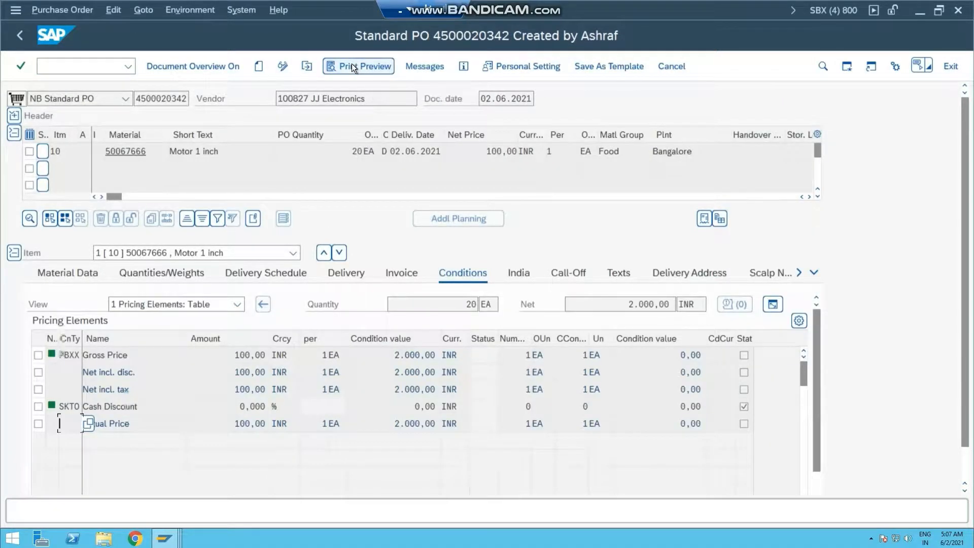
{"action": "left_click", "coordinate": [352, 66]}
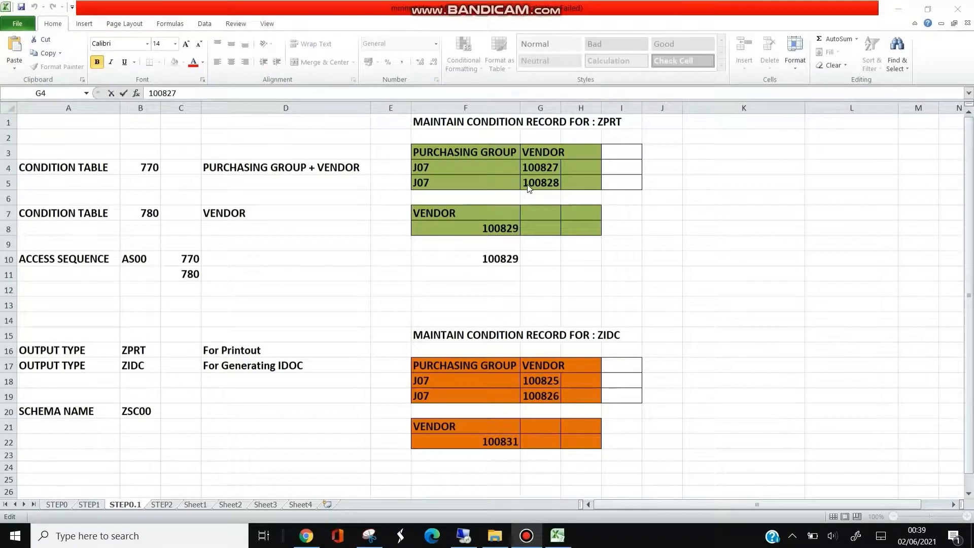
Step: Copy vendor number 100828 from the ZPRT condition record table in the Excel sheet STEP0.1 and return to SAP
{"action": "left_click", "coordinate": [545, 185]}
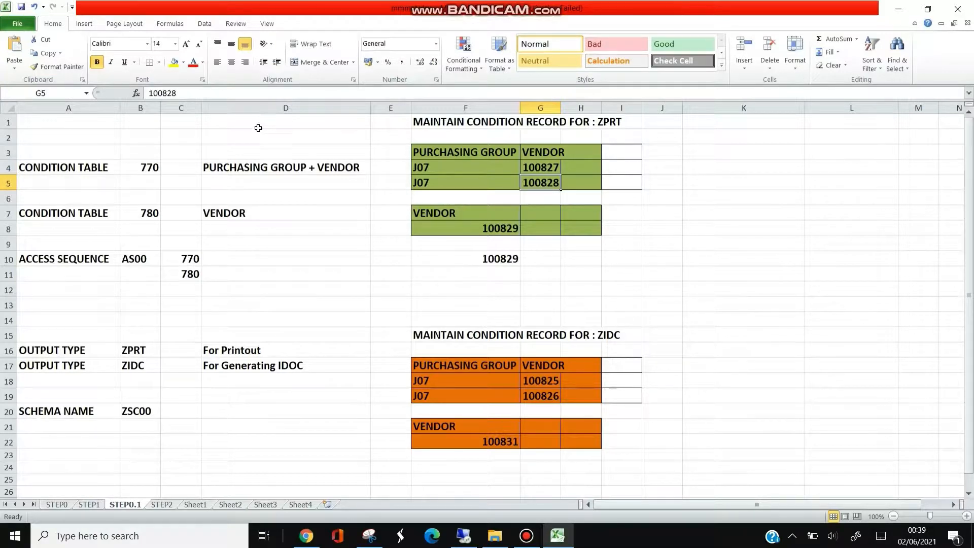
{"action": "left_click", "coordinate": [190, 93]}
{"action": "left_click_drag", "start_coordinate": [107, 101], "coordinate": [138, 94]}
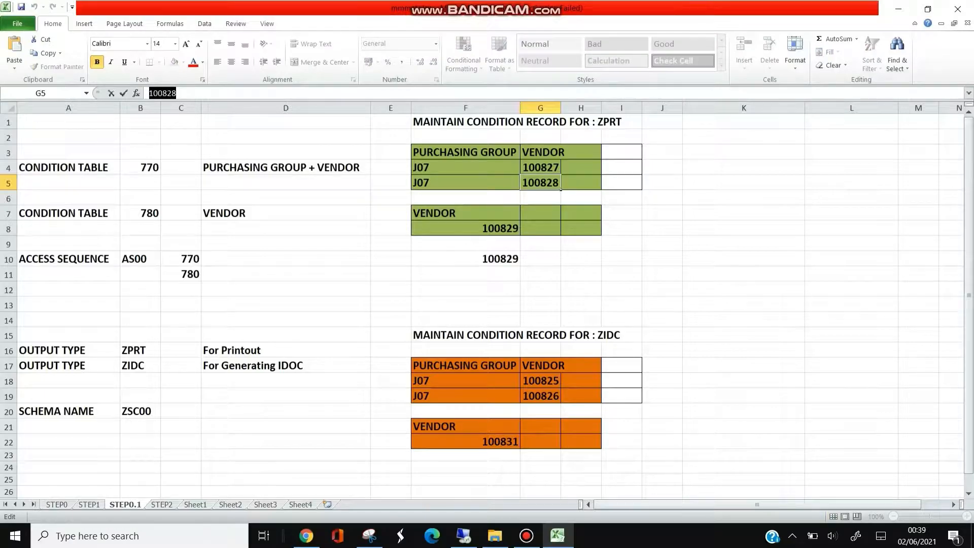
{"action": "key", "text": "alt+Tab"}
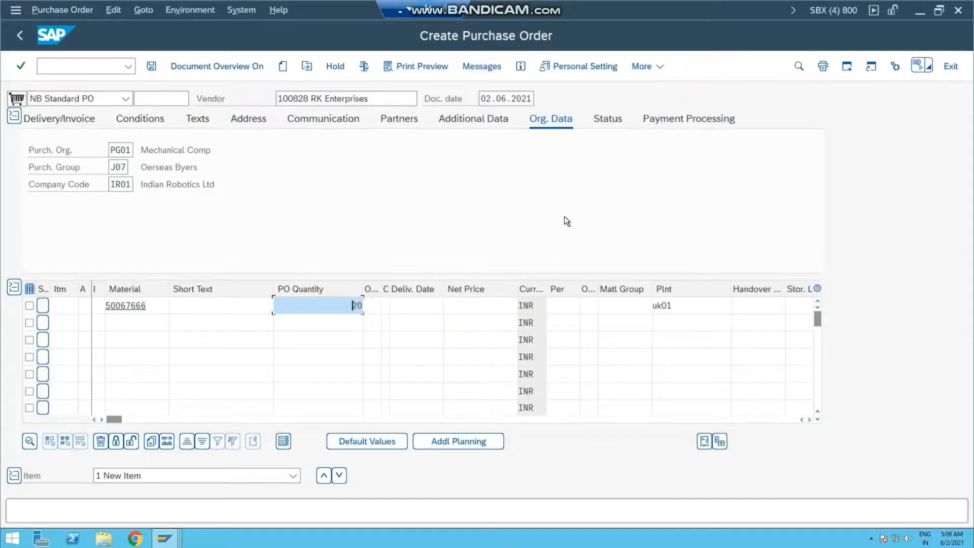
Step: Confirm the item for material 50067666, set its gross price PBXX to 100 INR, and view the order's output messages
{"action": "key", "text": "Return"}
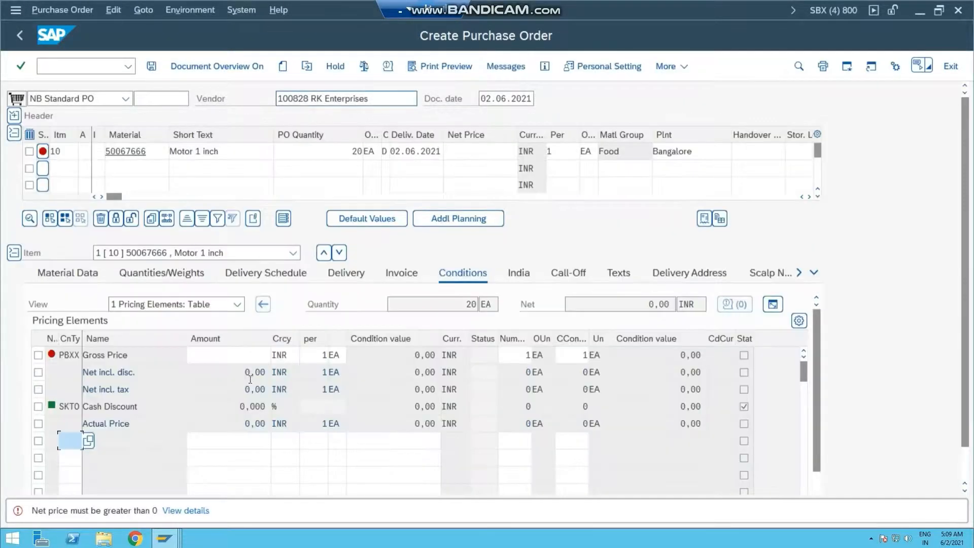
{"action": "left_click", "coordinate": [251, 354]}
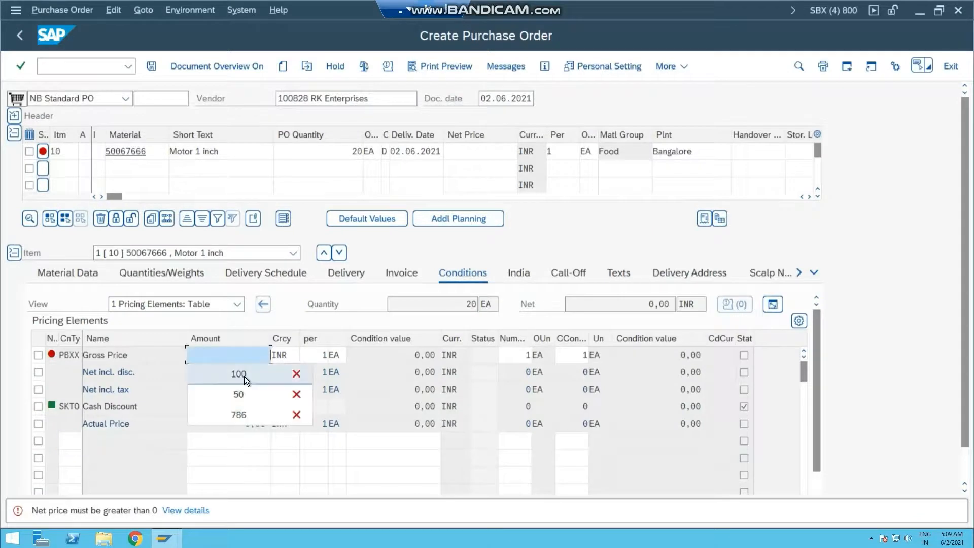
{"action": "left_click", "coordinate": [244, 376]}
{"action": "key", "text": "Return"}
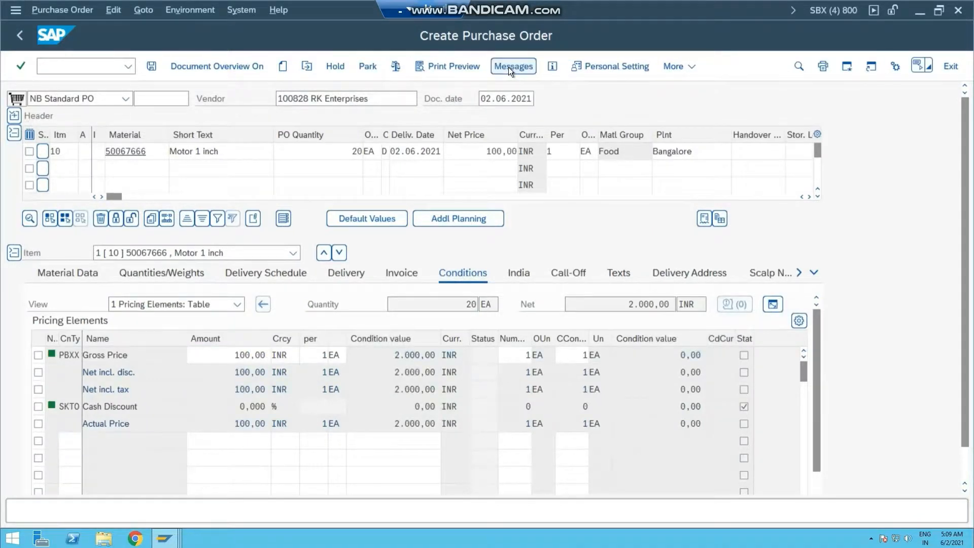
{"action": "left_click", "coordinate": [509, 67]}
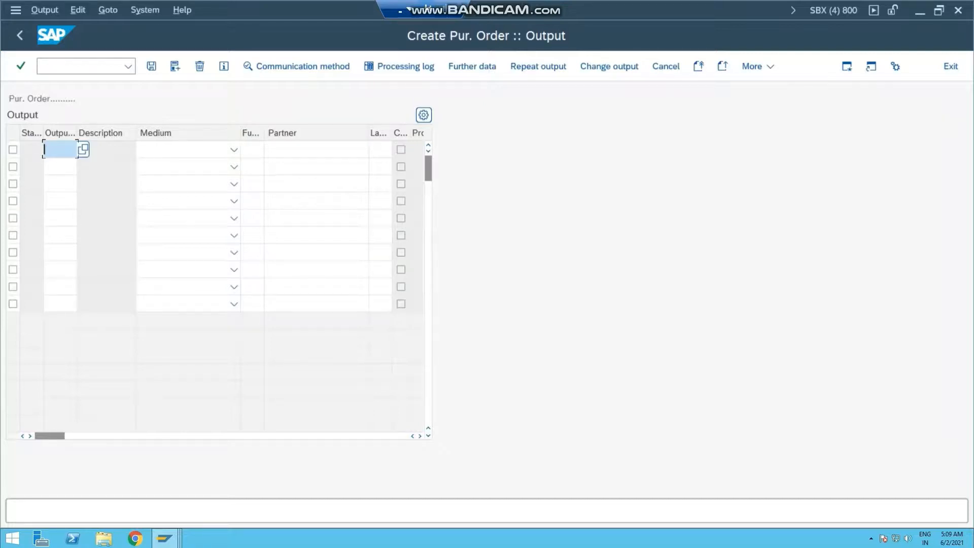
Step: In the condition records session, enter a ZPRT record by key combination Vendor for vendor 100828 with dispatch time 4
{"action": "key", "text": "alt+Tab"}
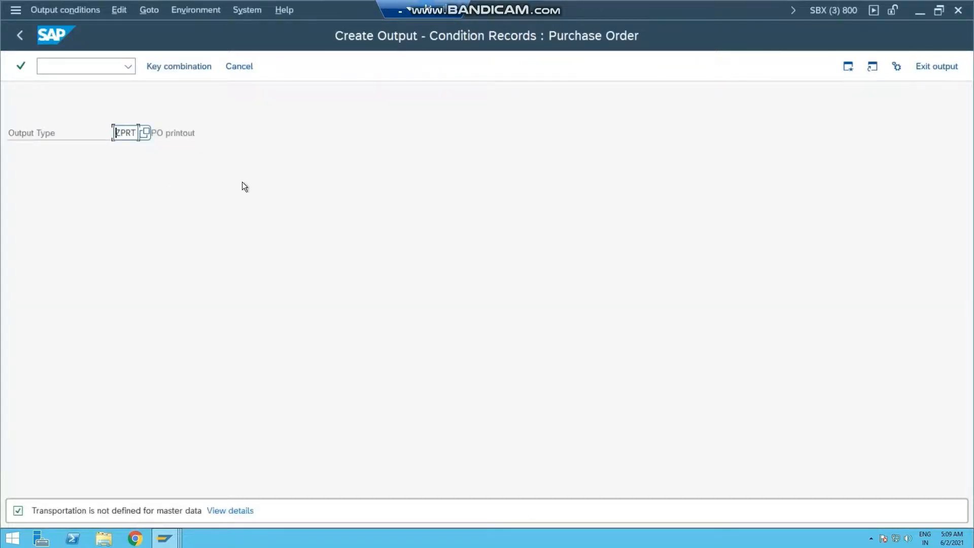
{"action": "key", "text": "Return"}
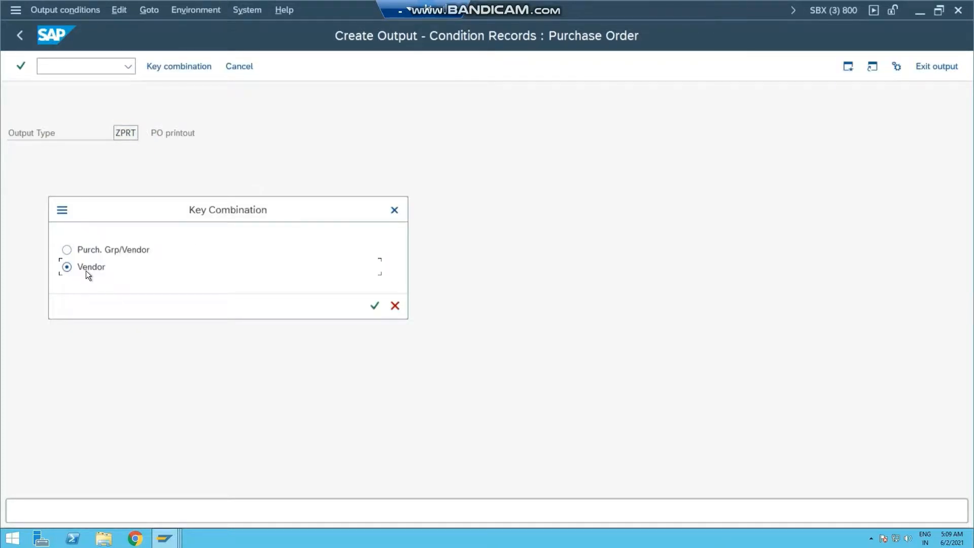
{"action": "key", "text": "Return"}
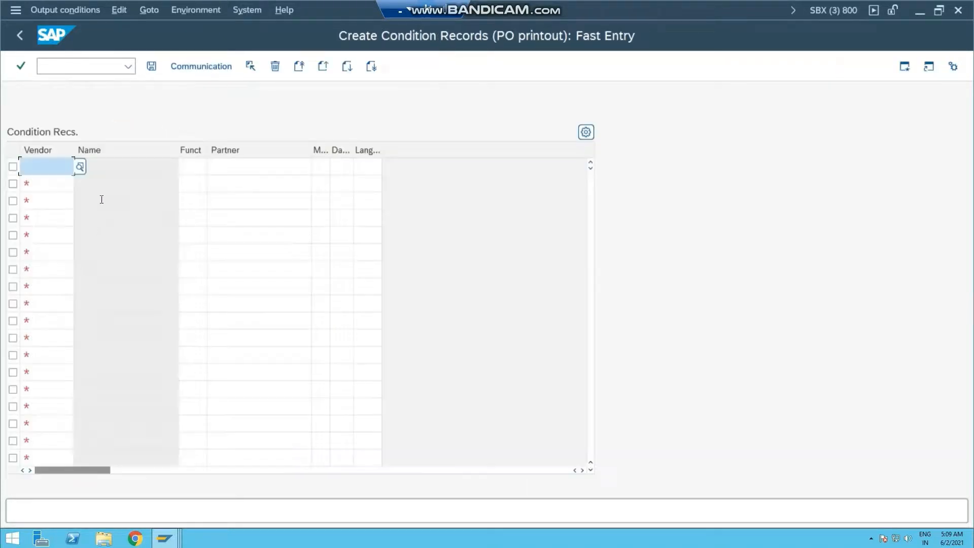
{"action": "type", "text": "100828"}
{"action": "key", "text": "Return"}
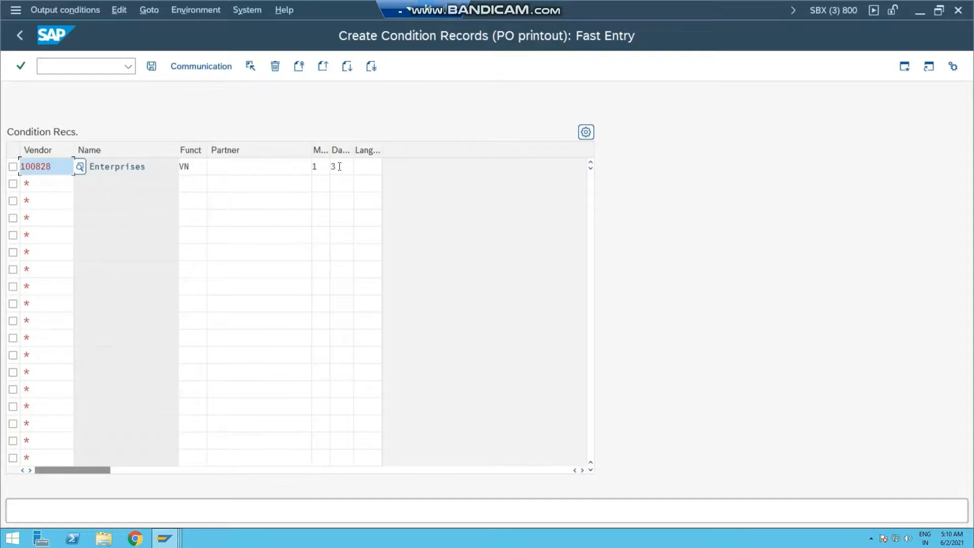
{"action": "left_click", "coordinate": [340, 166]}
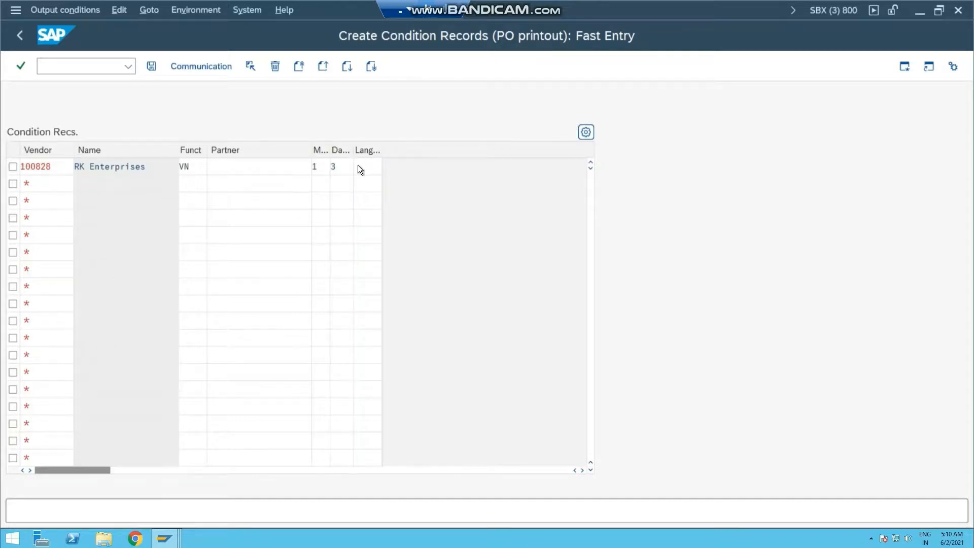
{"action": "left_click", "coordinate": [357, 166]}
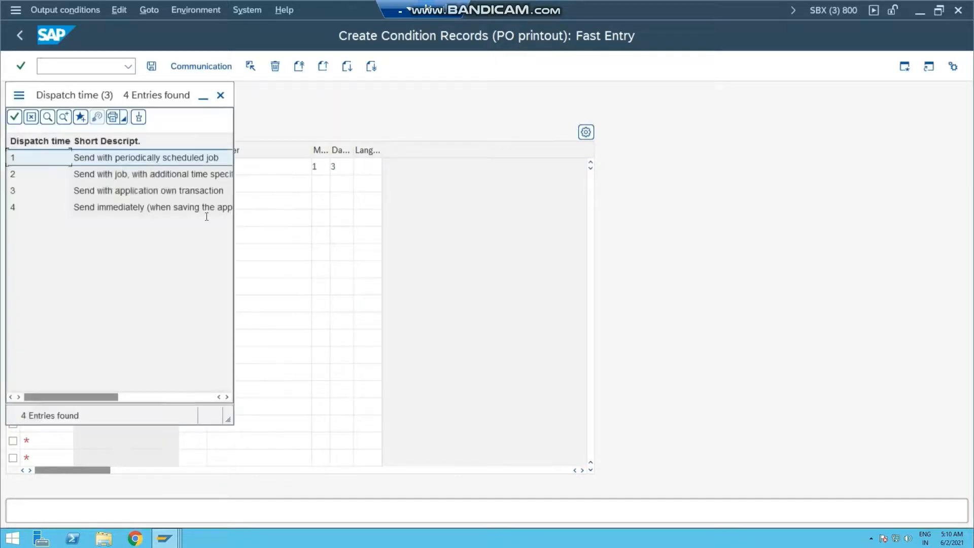
{"action": "left_click", "coordinate": [117, 209]}
Step: Set the vendor 100828 record's output device to locl with immediate printing, and save the condition record
{"action": "left_click", "coordinate": [13, 167]}
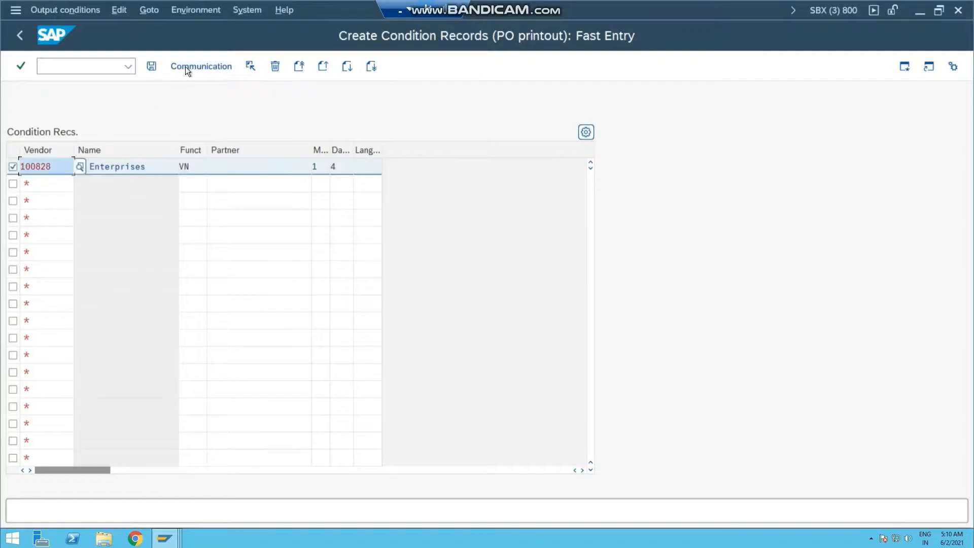
{"action": "left_click", "coordinate": [185, 67]}
{"action": "type", "text": "locl"}
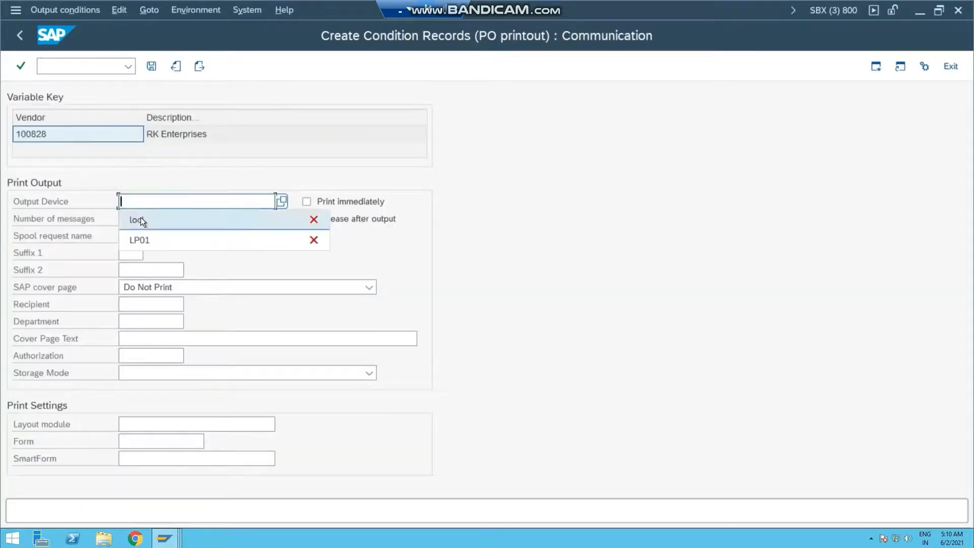
{"action": "left_click", "coordinate": [306, 202]}
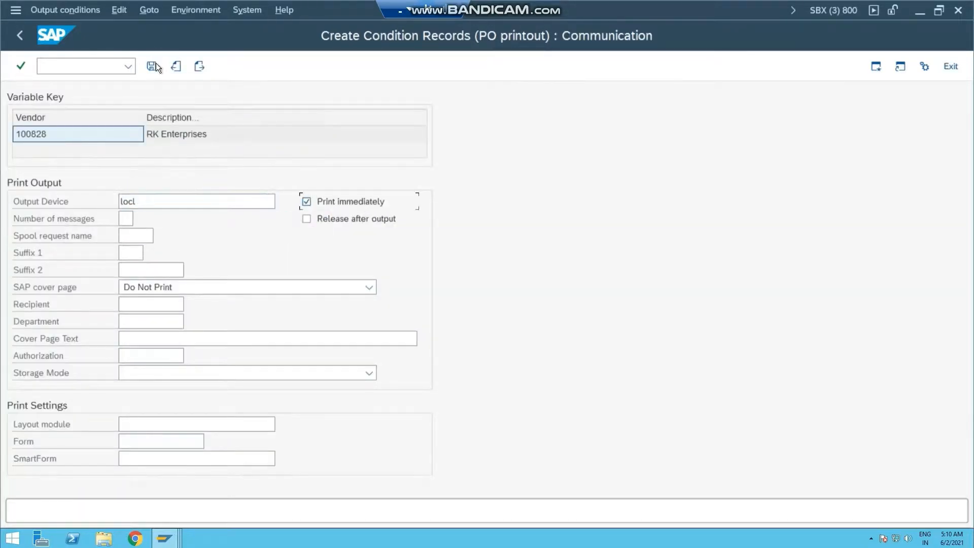
{"action": "left_click", "coordinate": [151, 66]}
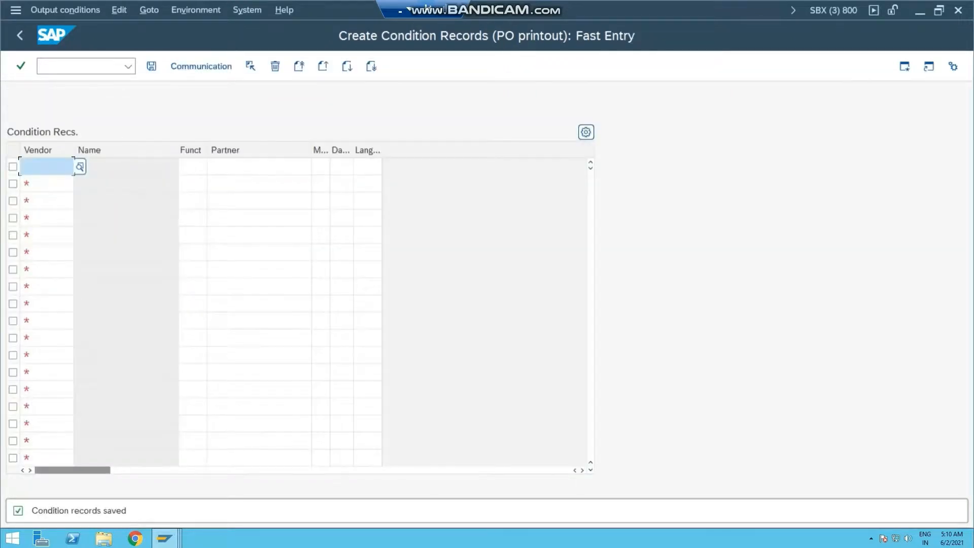
Step: Return to the purchase order for vendor 100828, open its output messages, and run the determination analysis on the ZPRT line
{"action": "key", "text": "alt+Tab"}
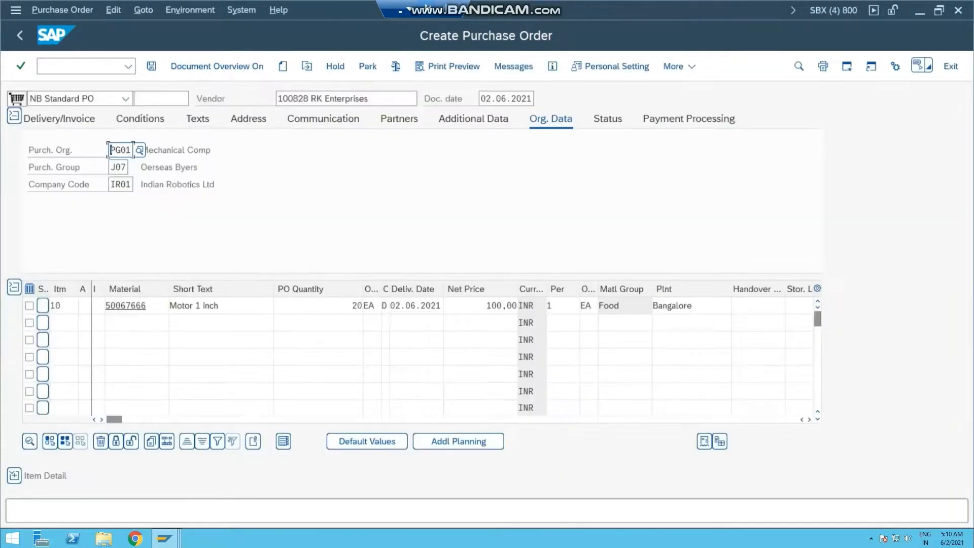
{"action": "left_click", "coordinate": [391, 99]}
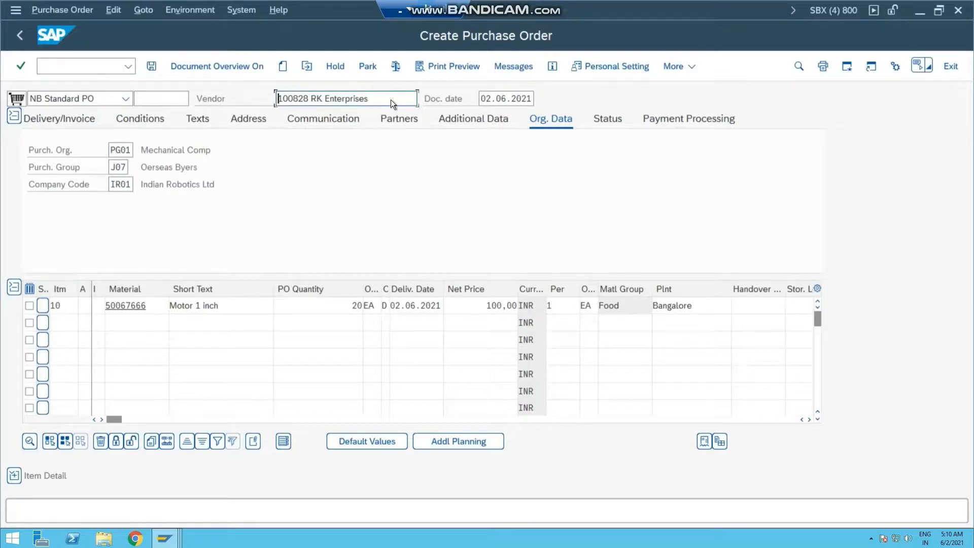
{"action": "left_click", "coordinate": [504, 65]}
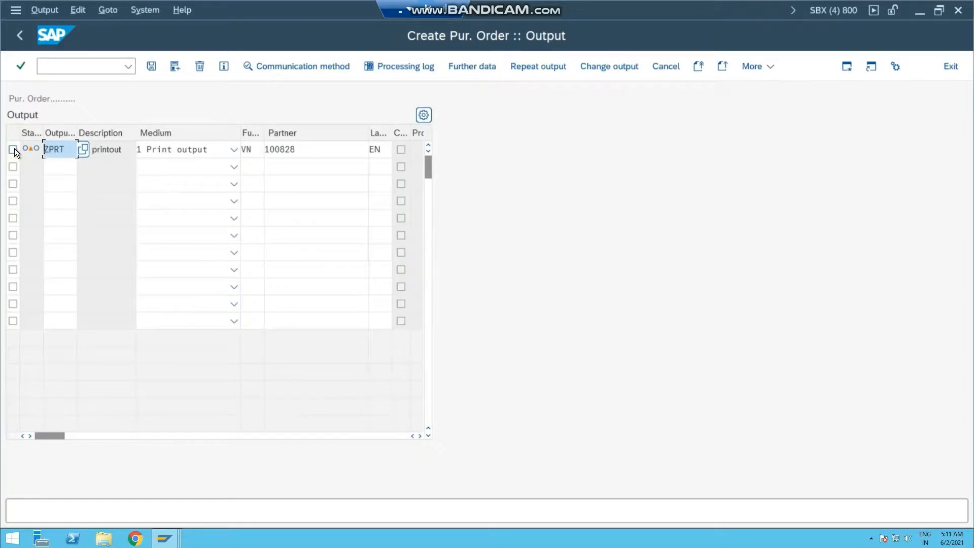
{"action": "left_click", "coordinate": [14, 149]}
{"action": "left_click", "coordinate": [106, 9]}
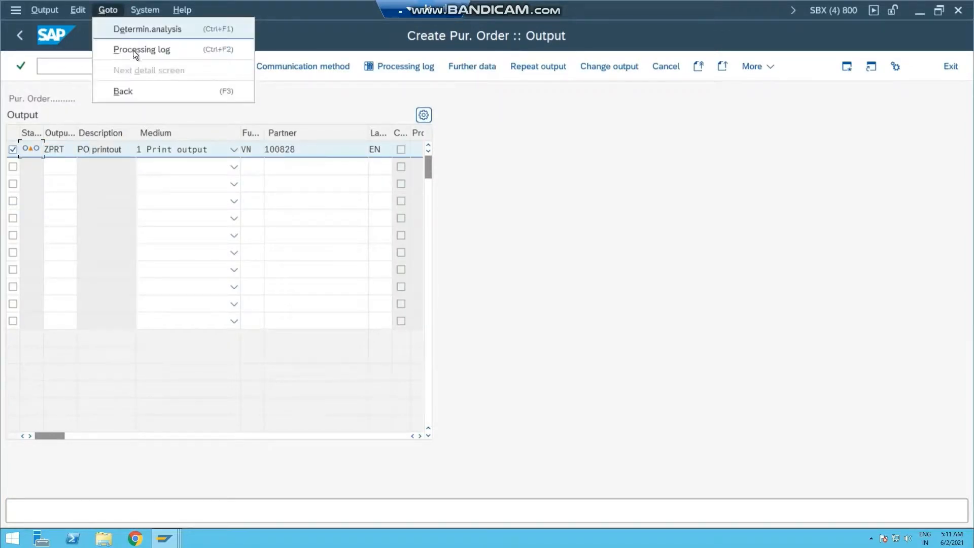
{"action": "left_click", "coordinate": [131, 30]}
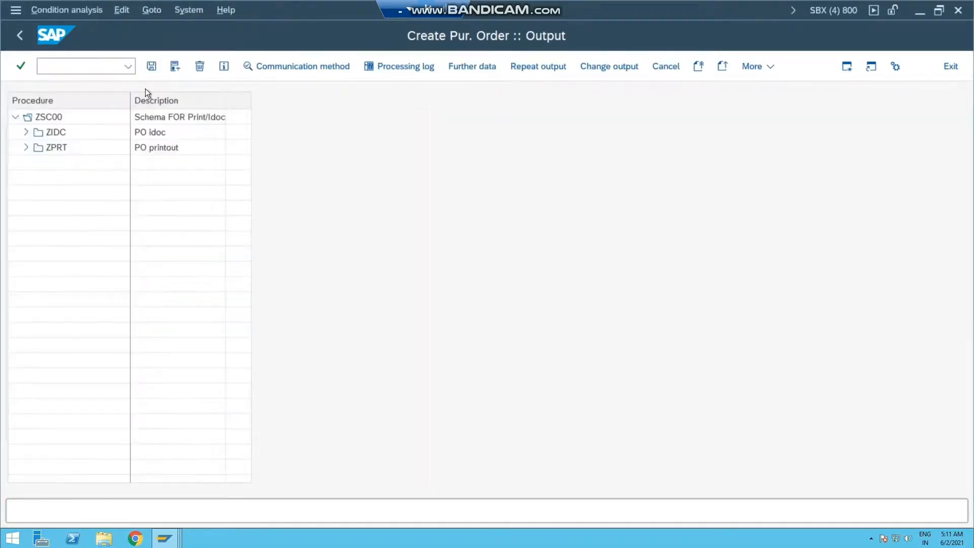
Step: Expand ZPRT in the schema ZSC00 analysis and examine the details of access 020, Vendor
{"action": "left_click", "coordinate": [26, 148]}
{"action": "left_click", "coordinate": [36, 177]}
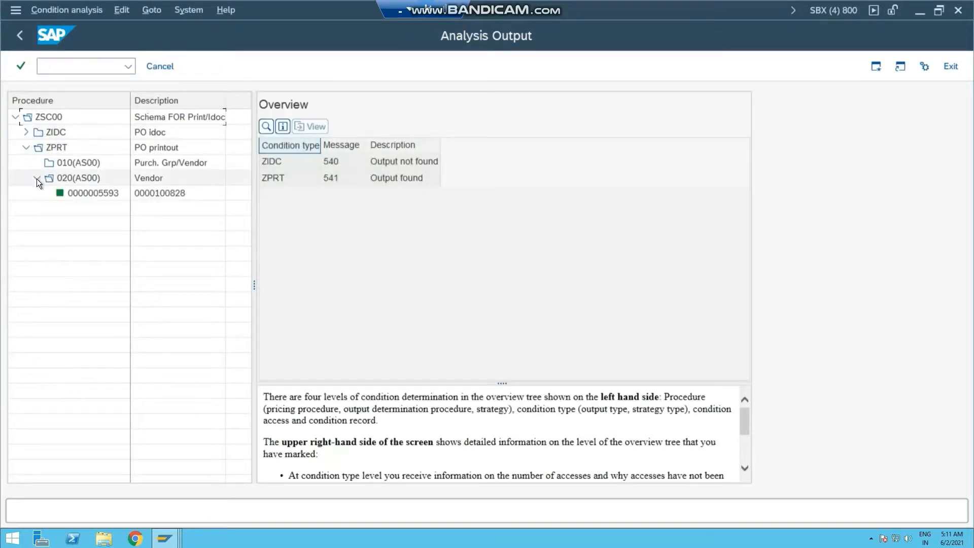
{"action": "left_click", "coordinate": [85, 179]}
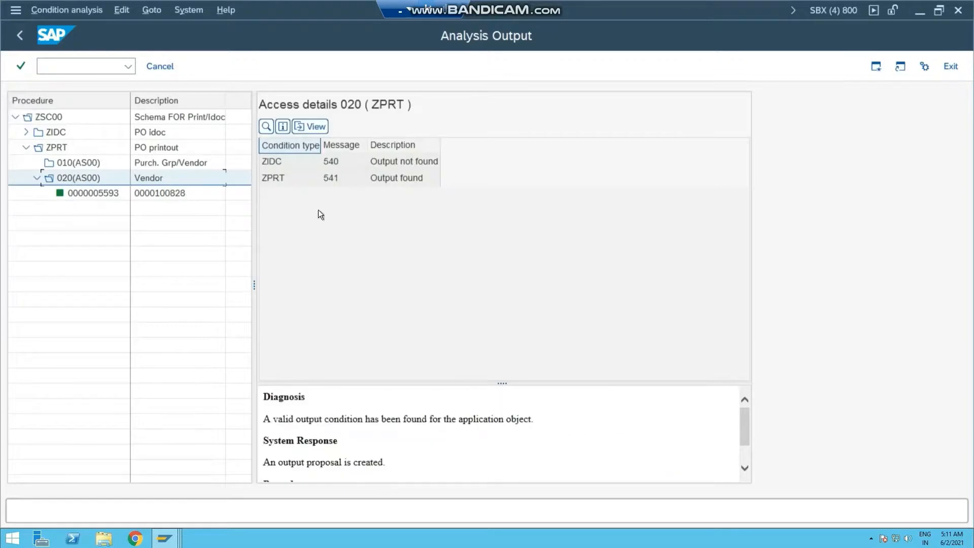
{"action": "left_click", "coordinate": [454, 229]}
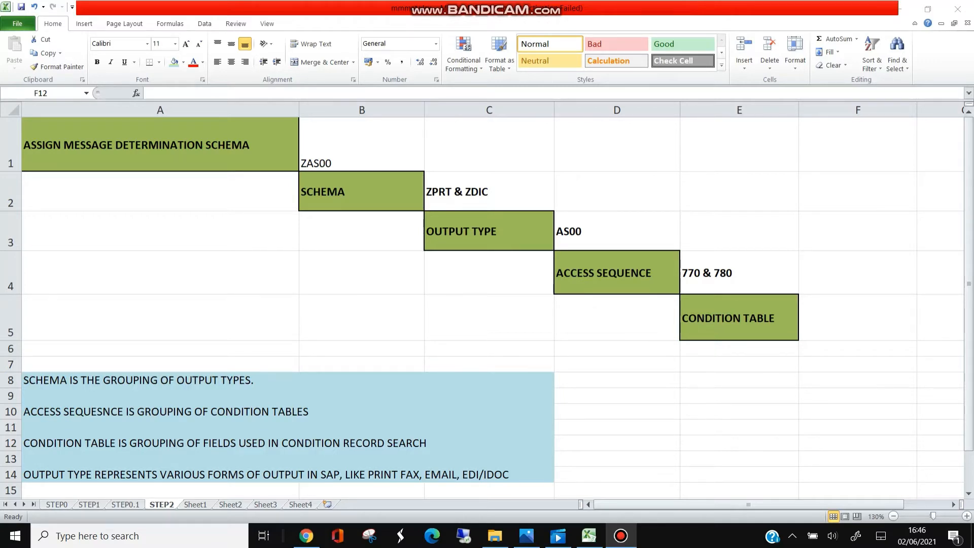
Step: Review the definitions of schema, access sequence, condition table and output type on the Excel sheet STEP2
{"action": "left_click", "coordinate": [296, 381]}
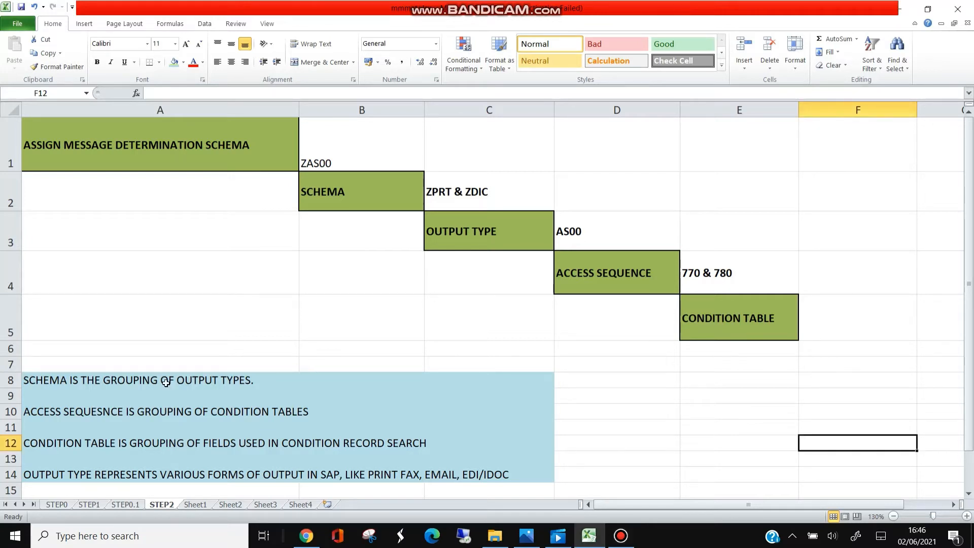
{"action": "left_click", "coordinate": [48, 378]}
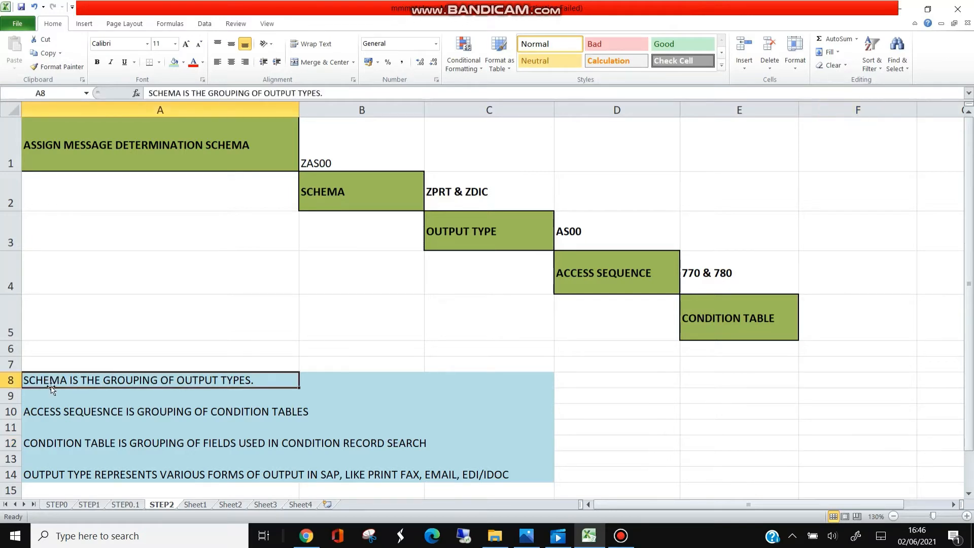
{"action": "left_click", "coordinate": [80, 414]}
{"action": "left_click", "coordinate": [89, 446]}
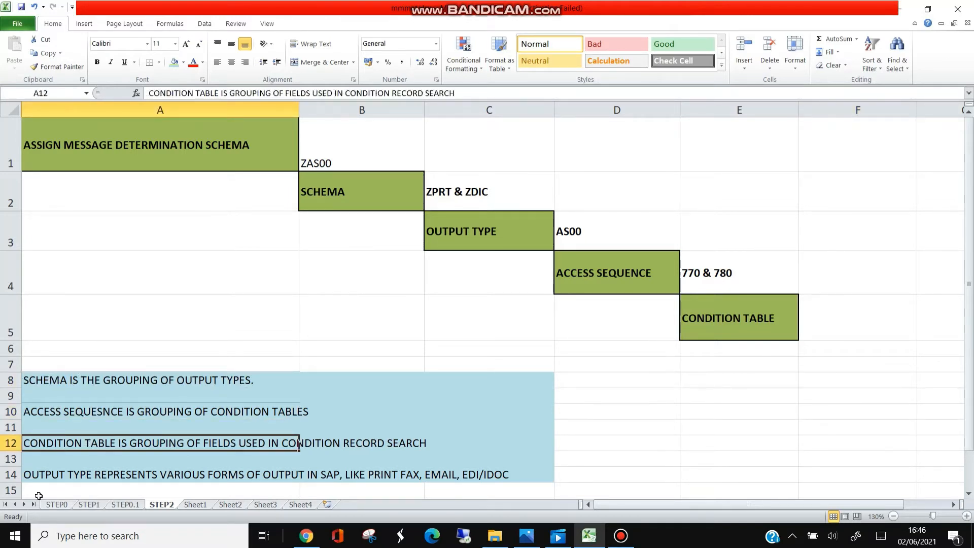
{"action": "left_click", "coordinate": [74, 476]}
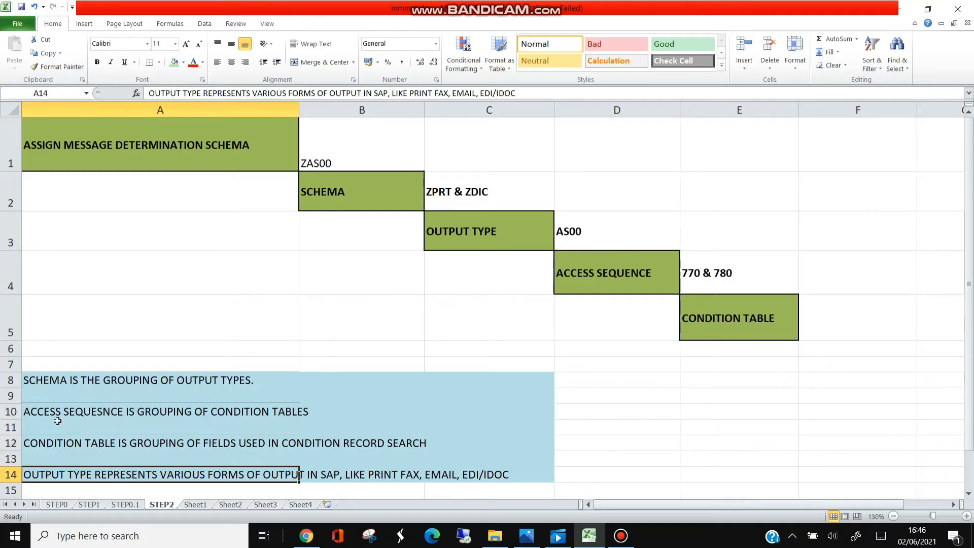